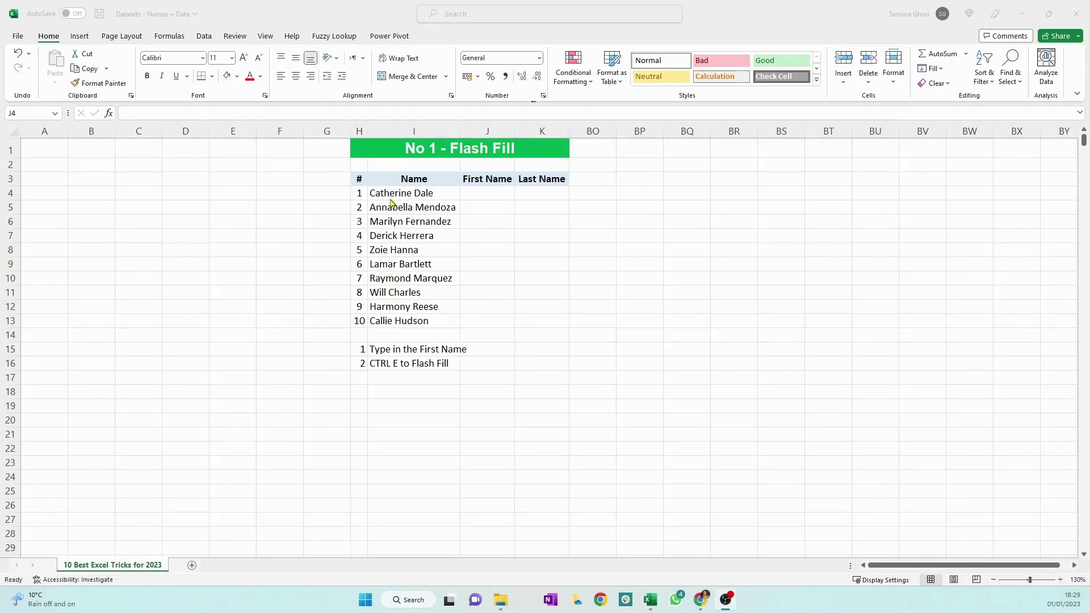
- Enter Catherine in J4 and Flash Fill the remaining first names
left_click(486, 194)
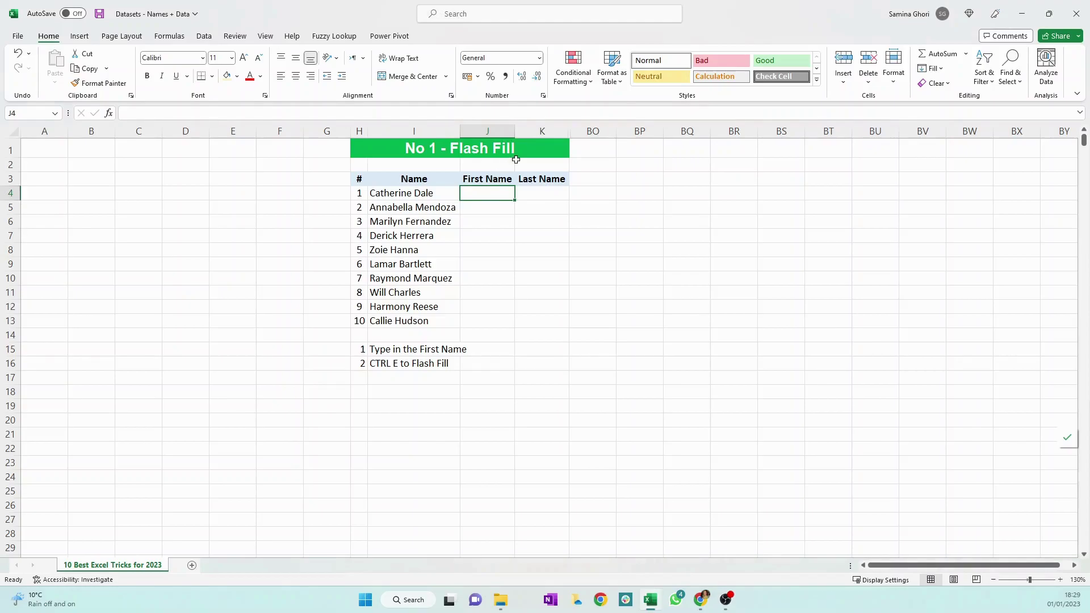
type("Catherine")
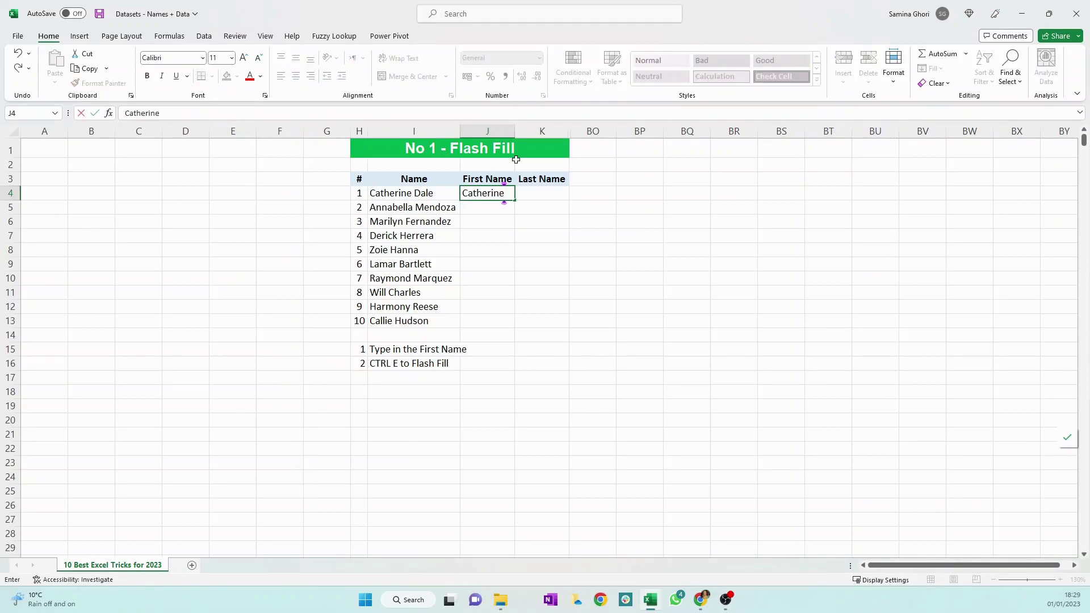
key("Return")
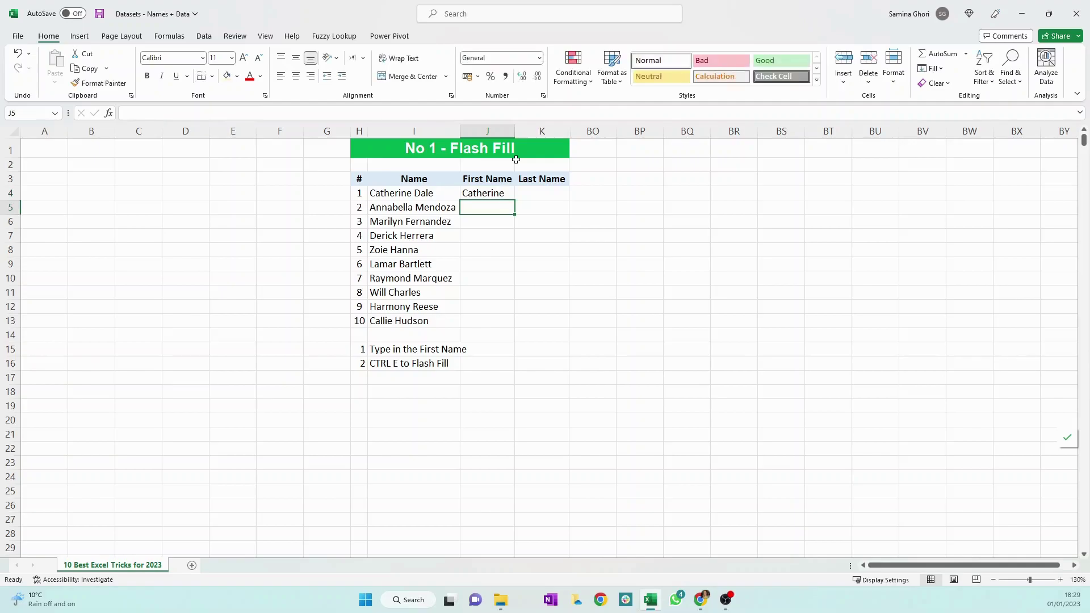
key("ctrl+e")
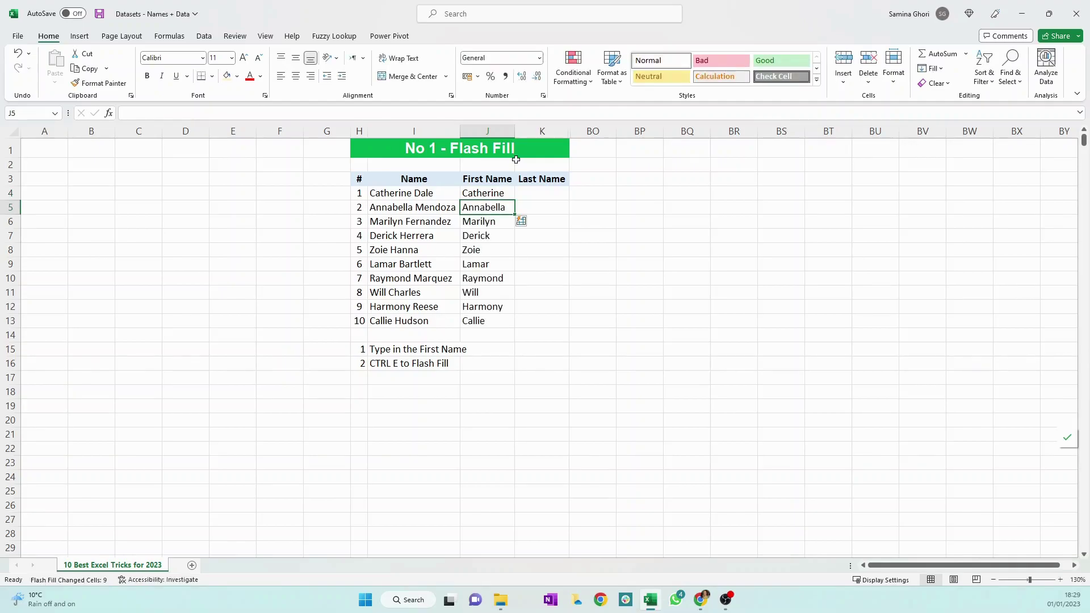
- Enter Dale in K4 and Flash Fill the remaining last names
key("Up")
key("Right")
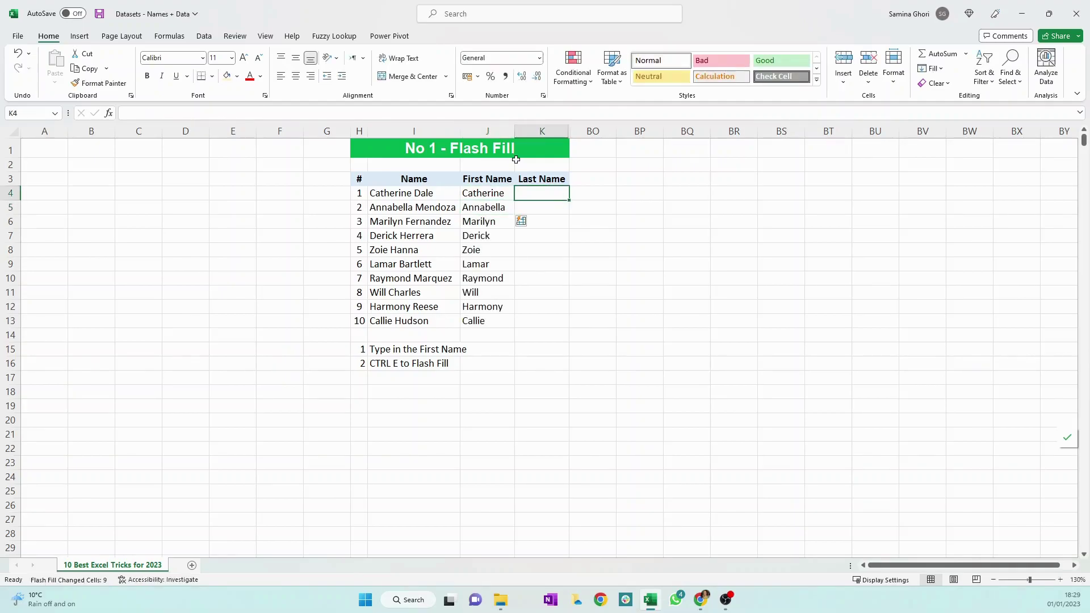
type("Dale")
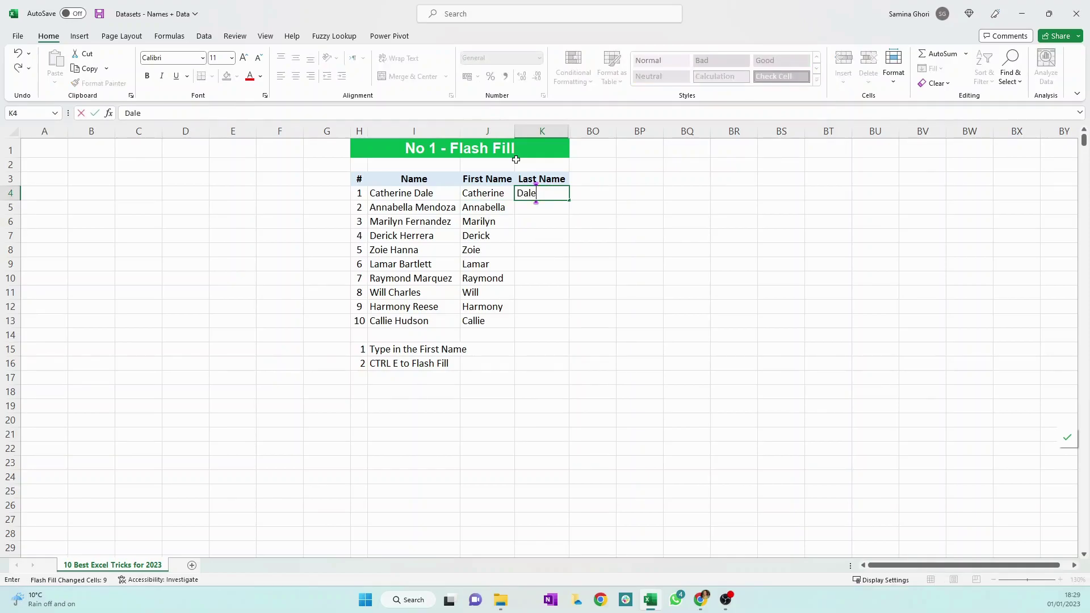
key("Return")
key("ctrl+e")
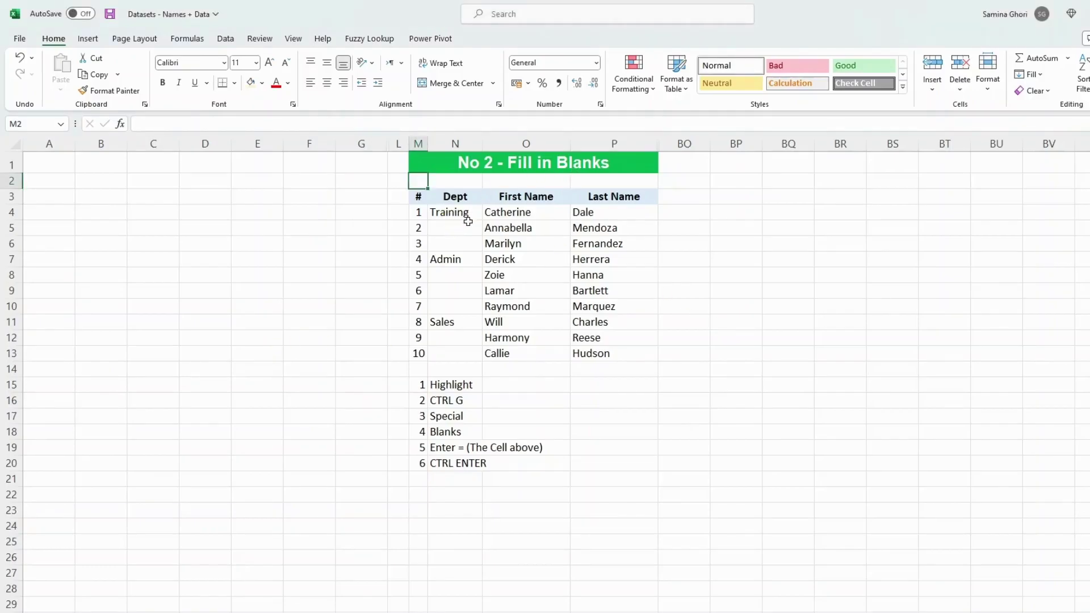
- Try typing Training into N5 manually, then undo that entry
left_click(469, 225)
type("Training")
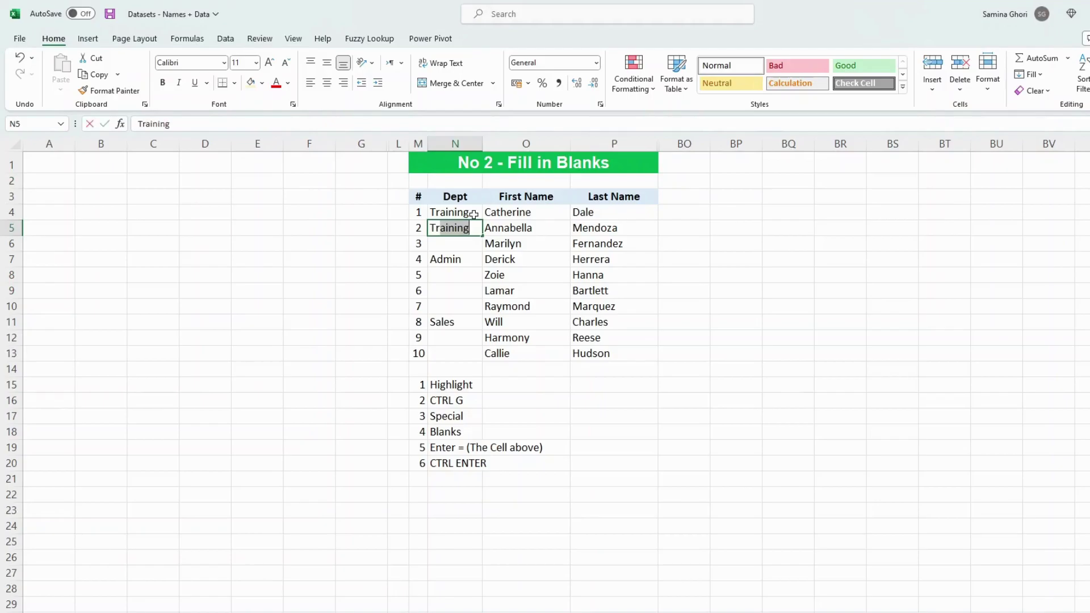
key("Return")
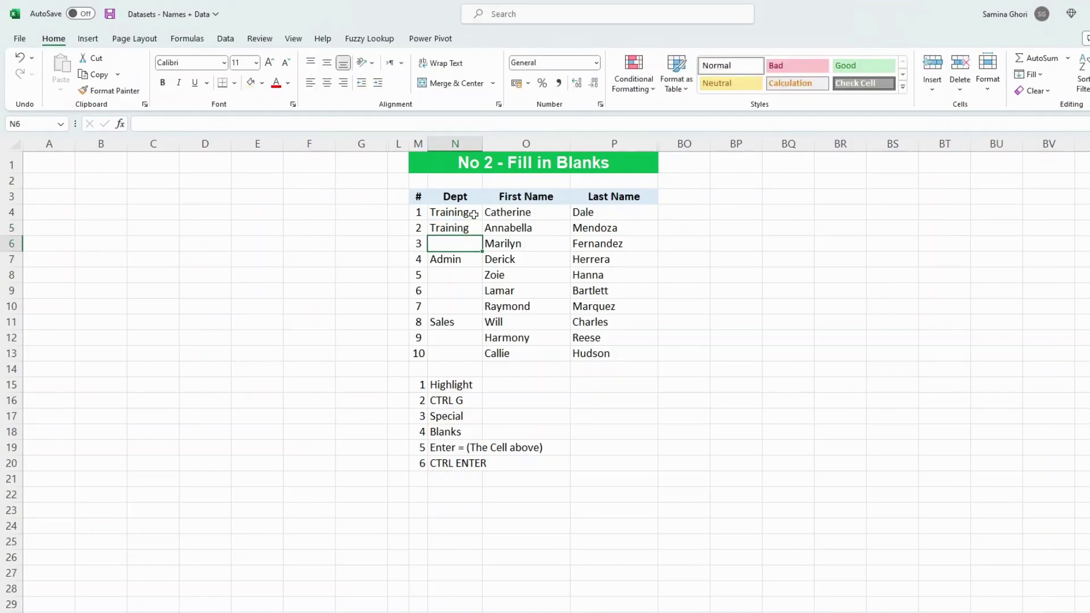
key("Down")
key("Down")
key("Down")
key("Up")
key("Up")
key("Up")
key("Up")
key("Up")
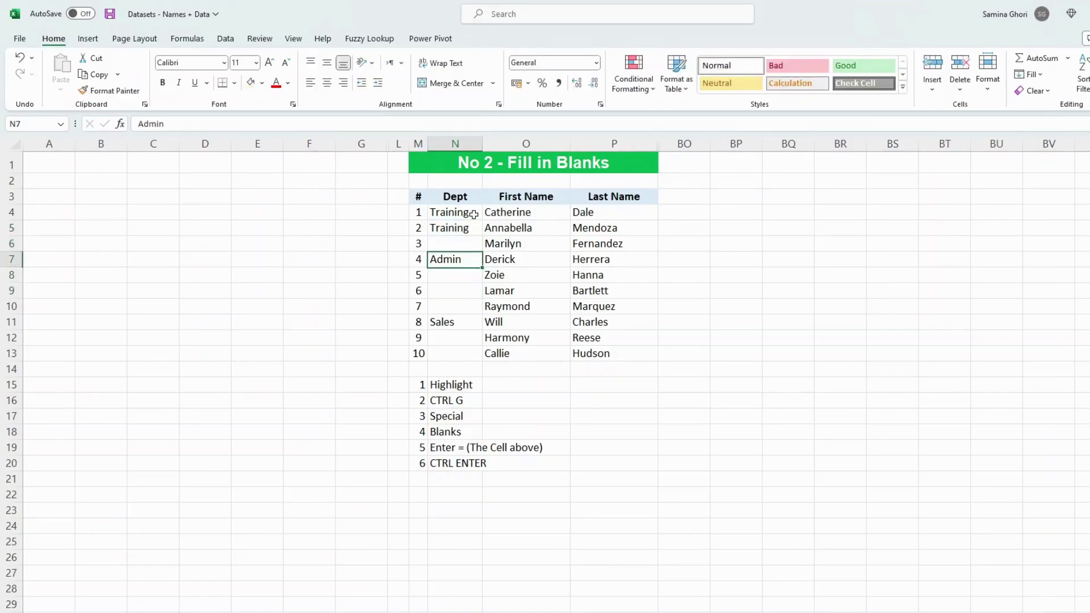
key("ctrl+z")
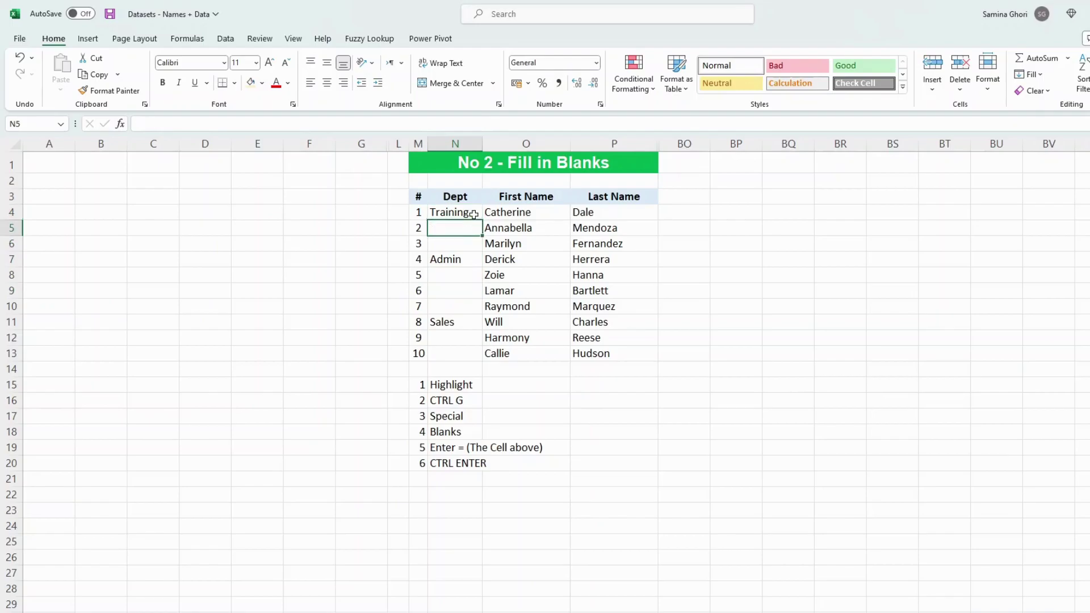
- Select only the blank cells in Dept range N4:N13 via Go To Special > Blanks
left_click_drag(474, 214, 462, 353)
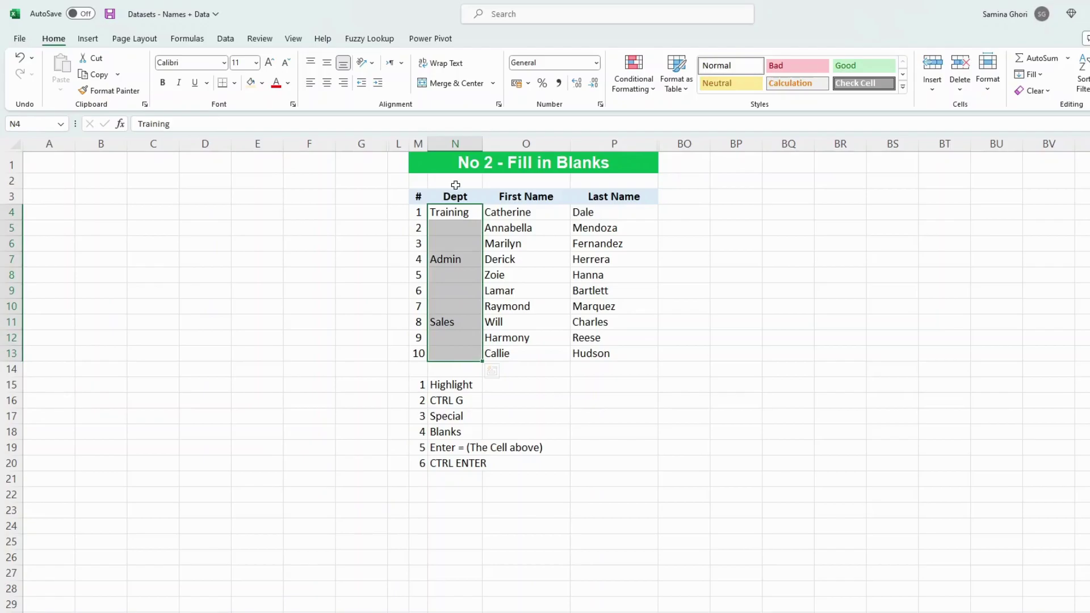
key("ctrl+g")
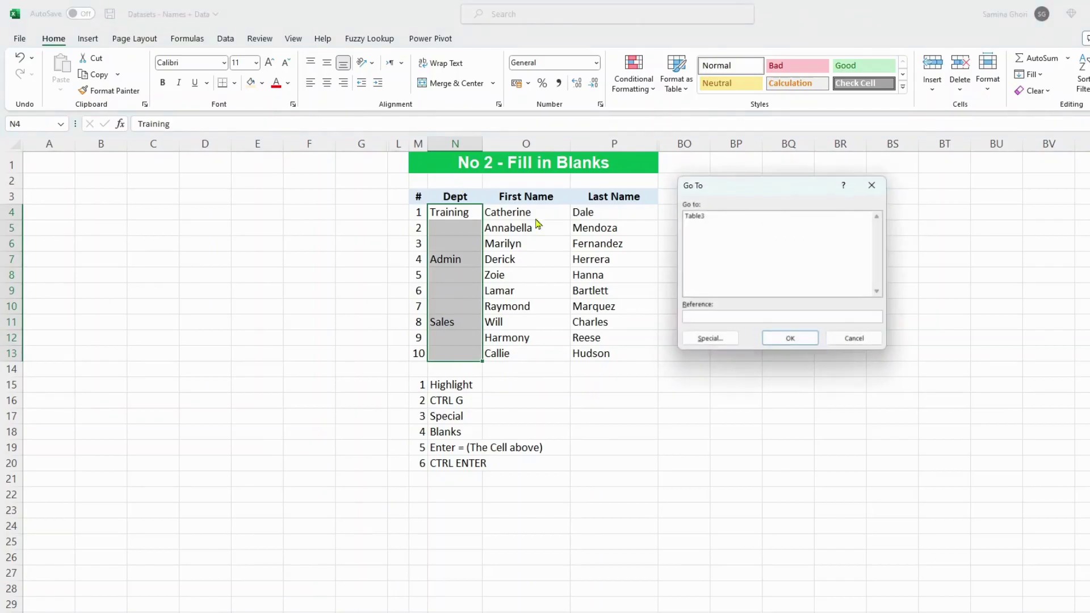
left_click(711, 338)
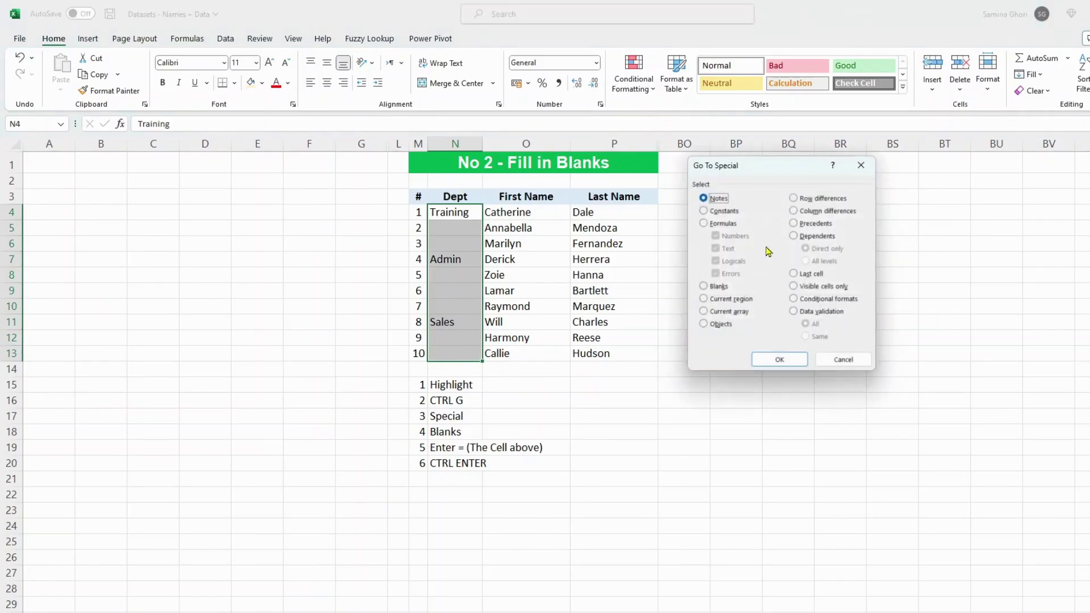
left_click(718, 287)
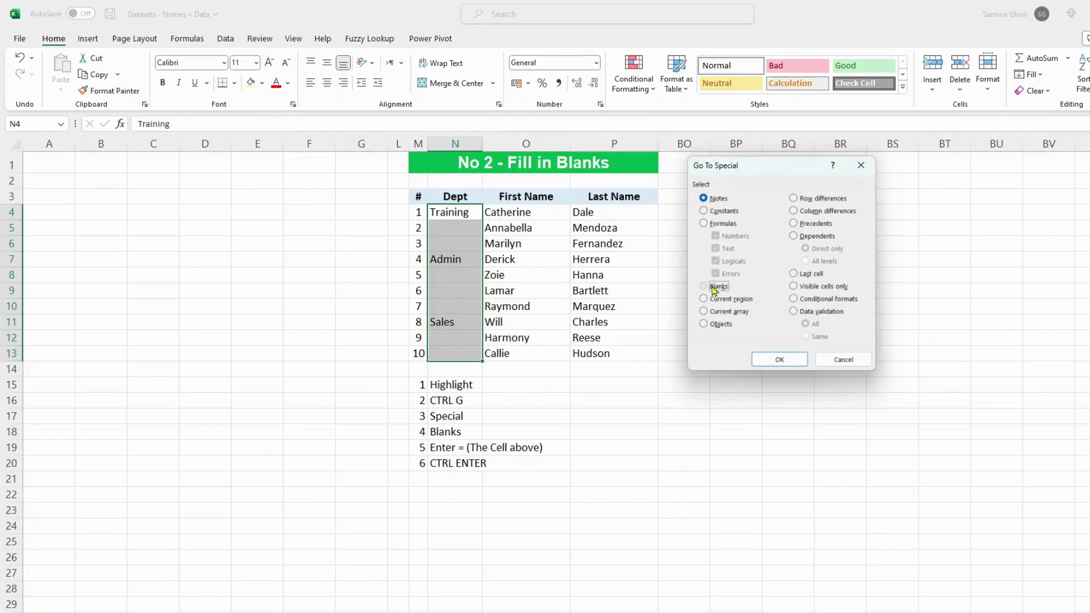
left_click(779, 359)
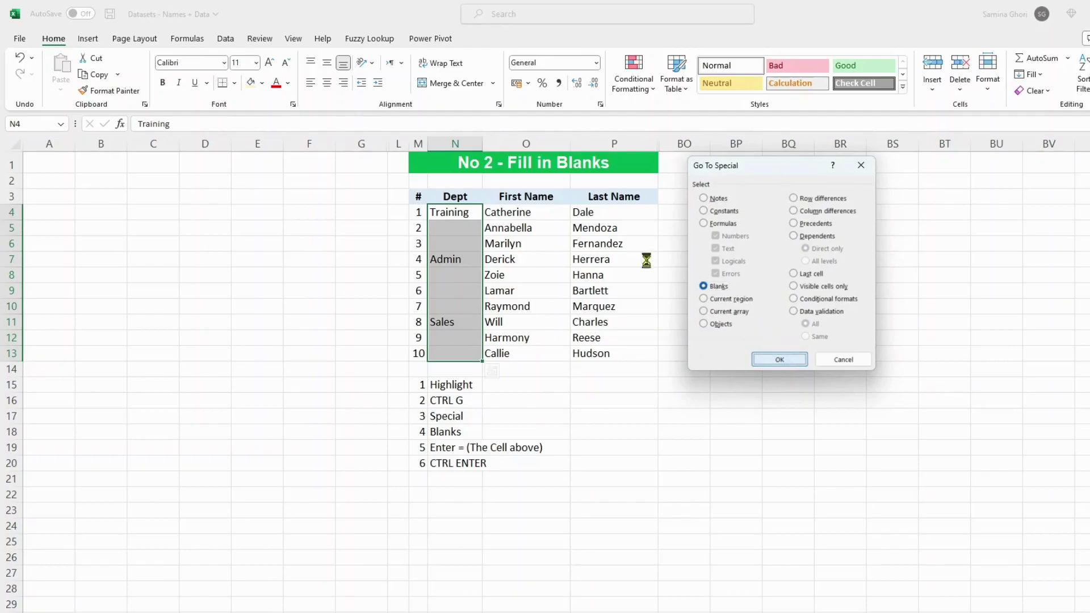
- Fill all selected blanks at once with =N4 using Ctrl+Enter
left_click(319, 123)
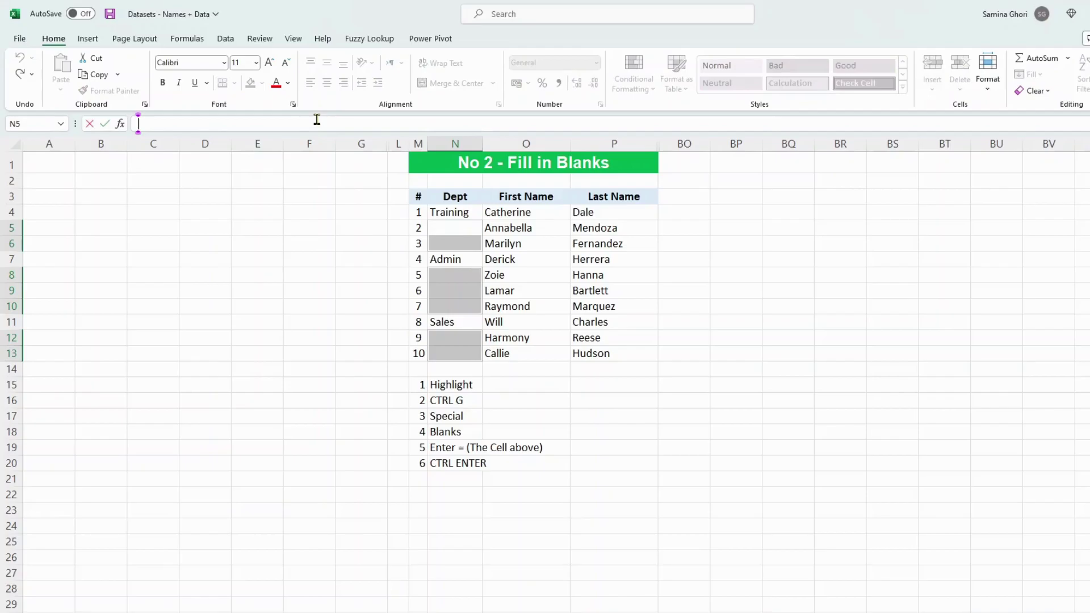
type("=")
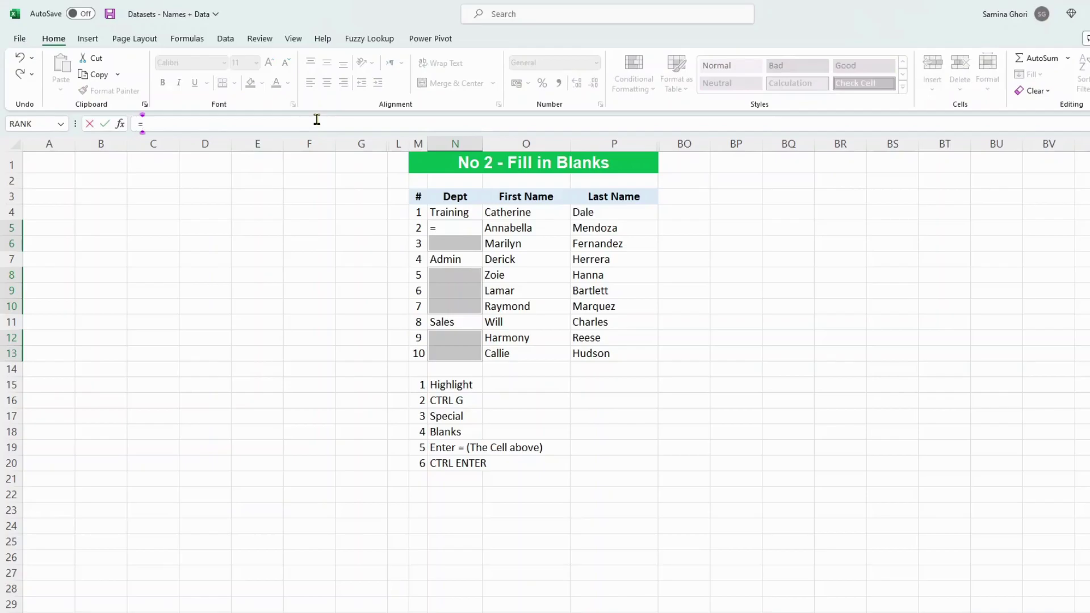
left_click(453, 212)
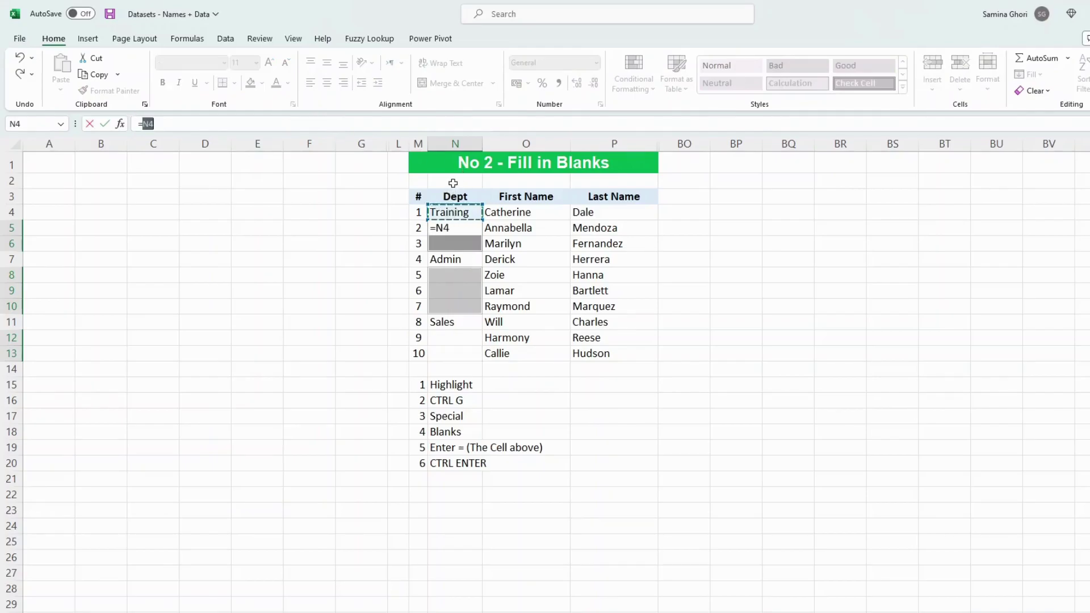
key("ctrl+Return")
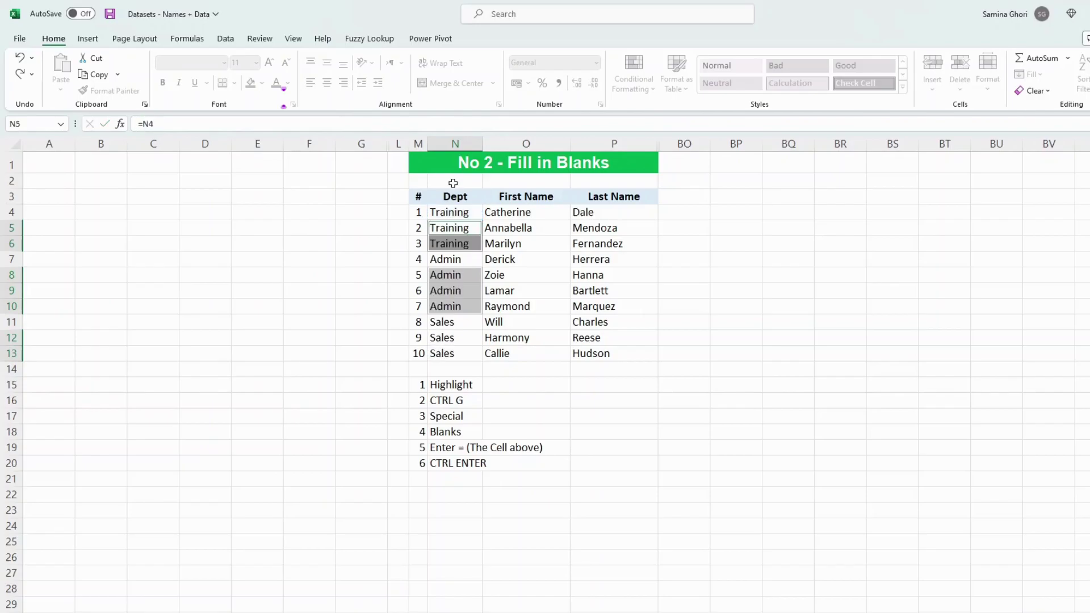
left_click(458, 490)
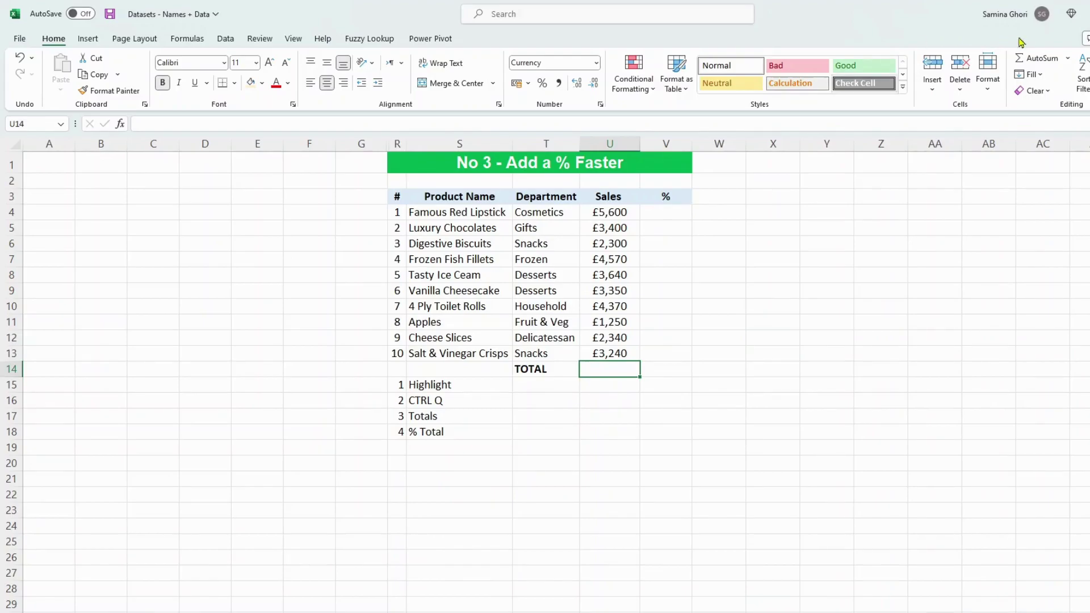
- AutoSum Sales into U14 (£34,060) and enter =U4/U14 in V4, giving 16.44%
left_click(1034, 58)
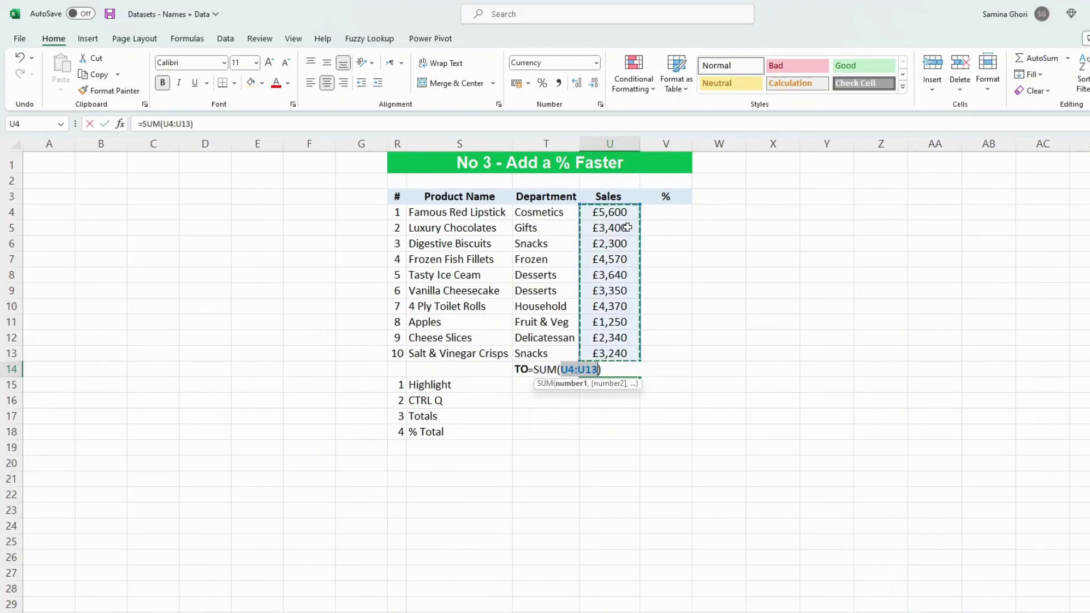
key("Return")
left_click(659, 219)
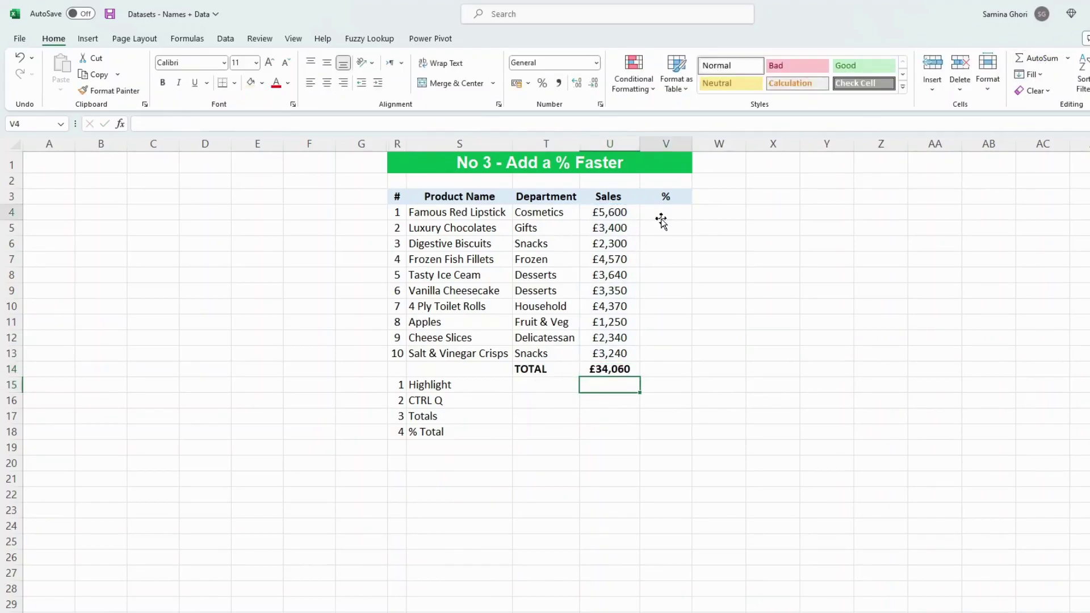
type("=")
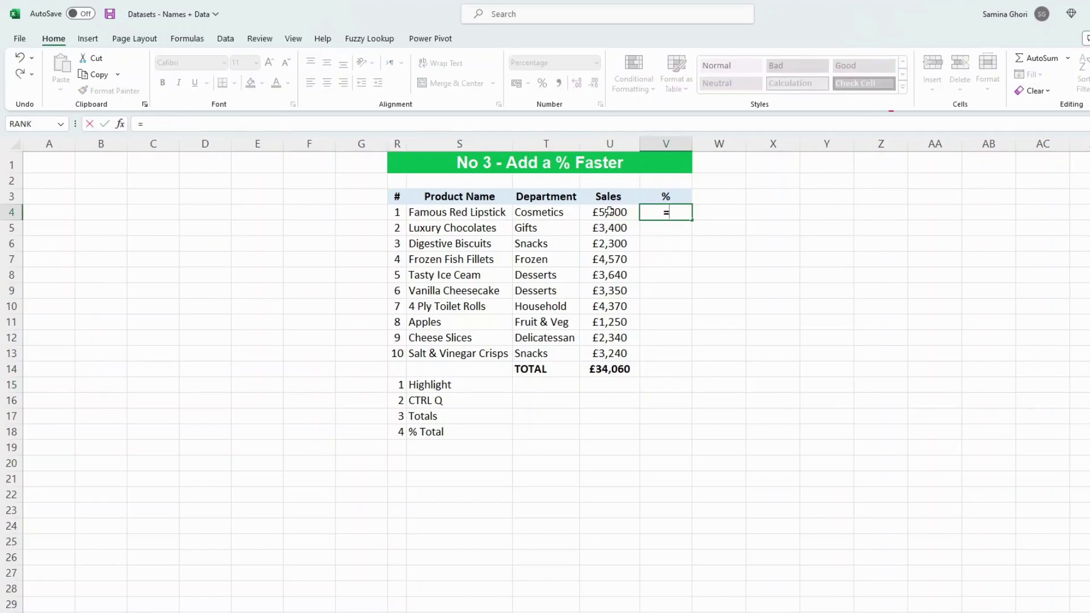
left_click(609, 212)
type("/")
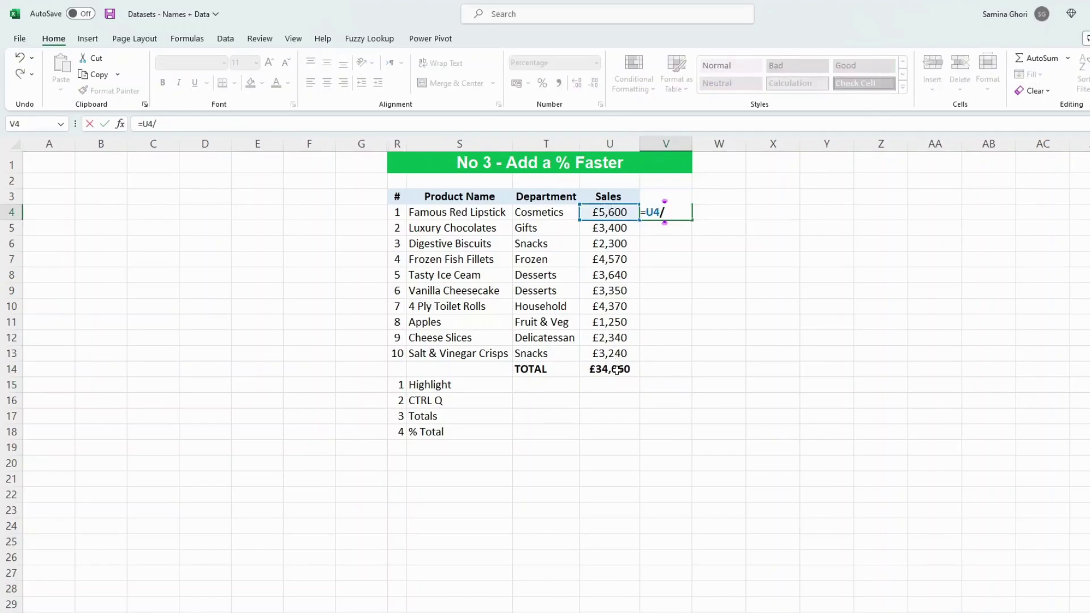
left_click(616, 370)
key("Return")
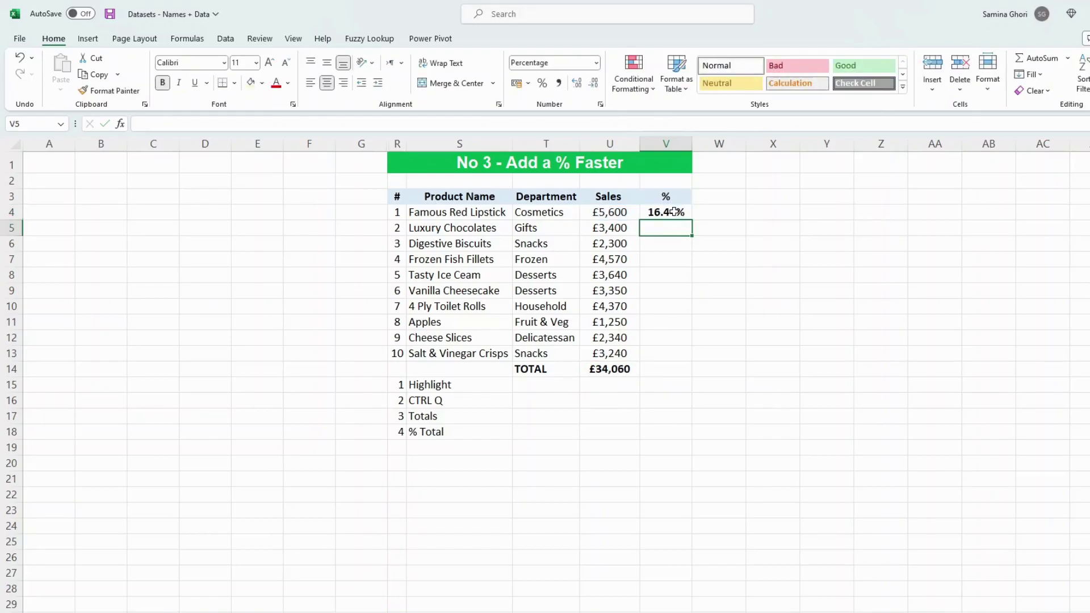
- Add % Total for Sales U4:U13 via Quick Analysis Totals, filling the % column
left_click(674, 211)
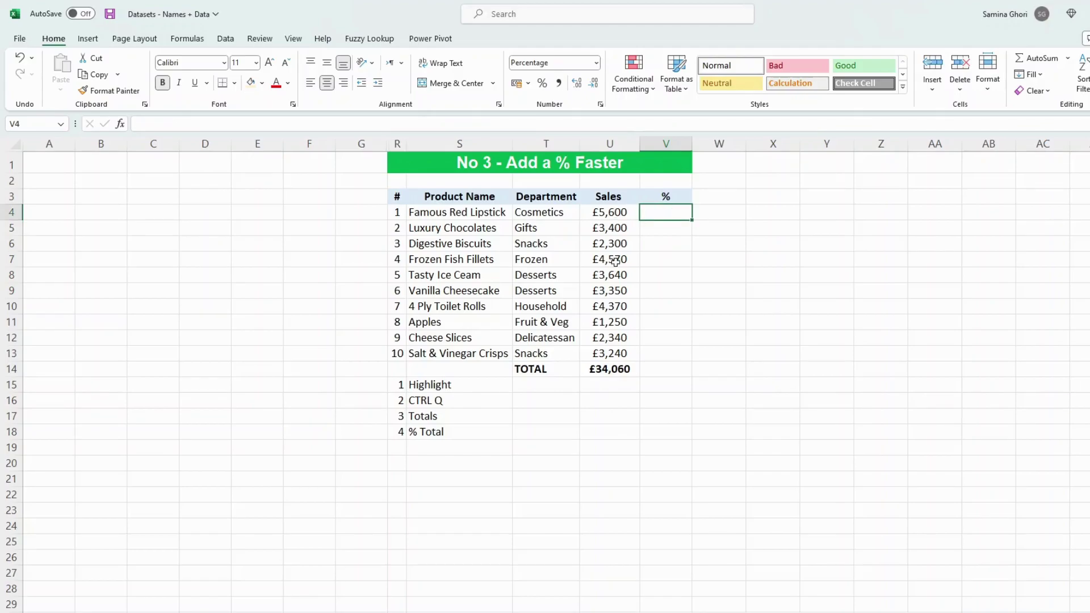
left_click_drag(611, 212, 614, 353)
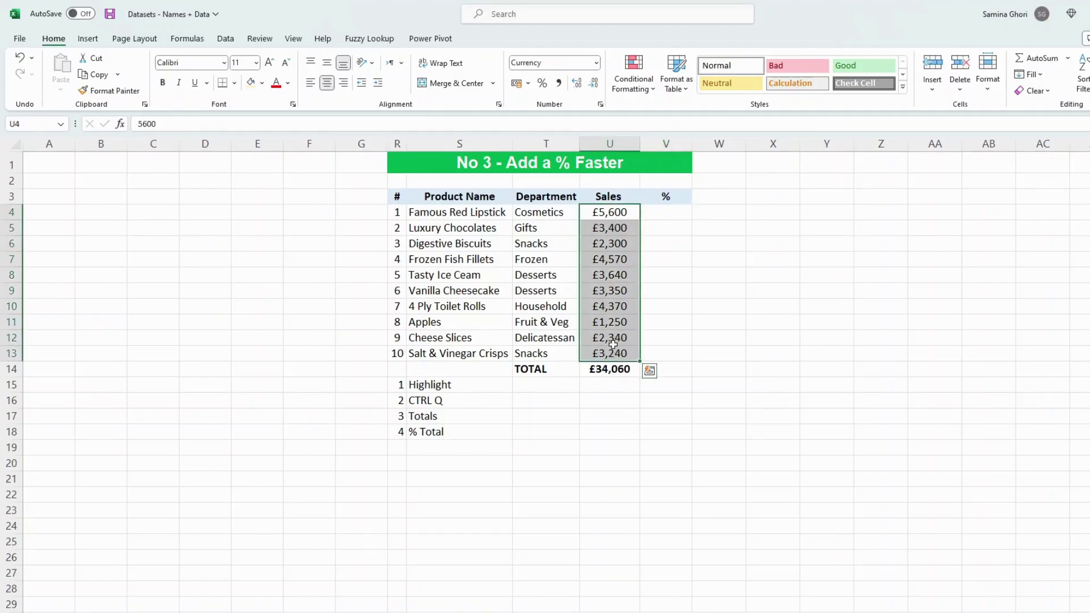
key("ctrl+q")
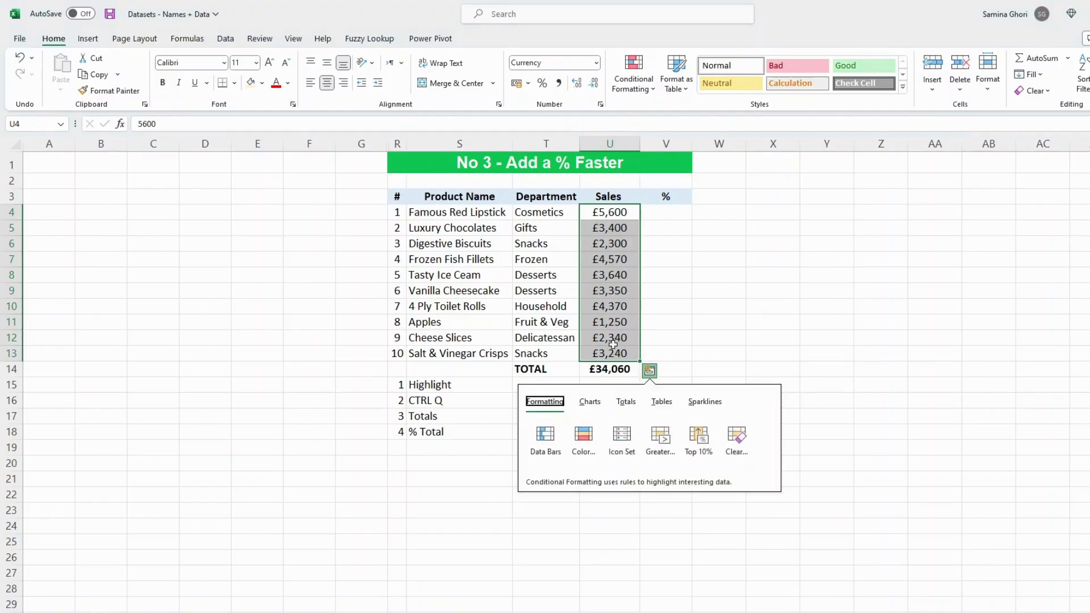
left_click(631, 404)
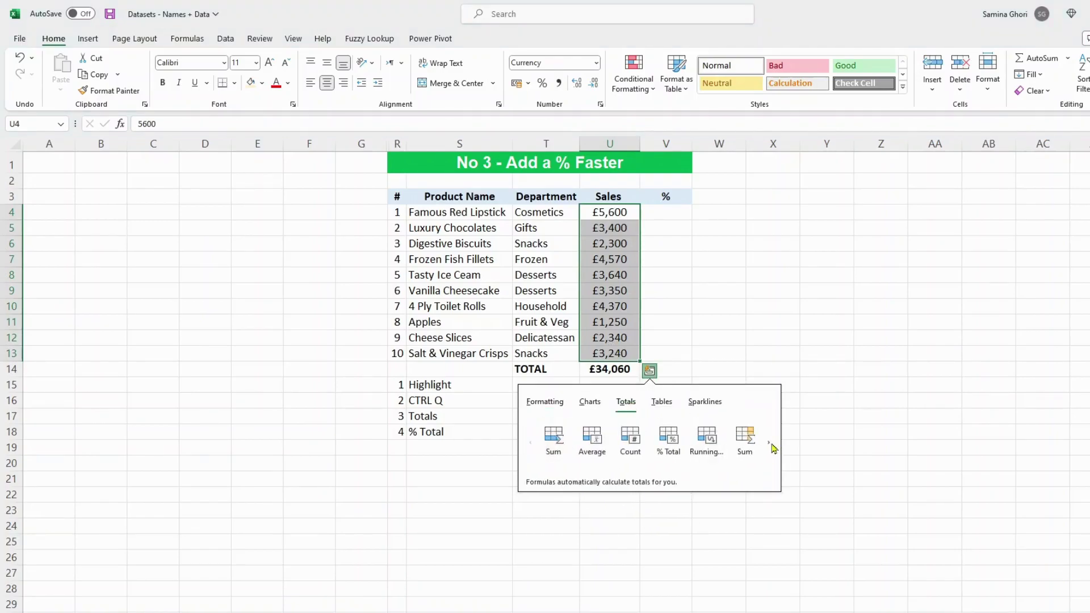
left_click(770, 443)
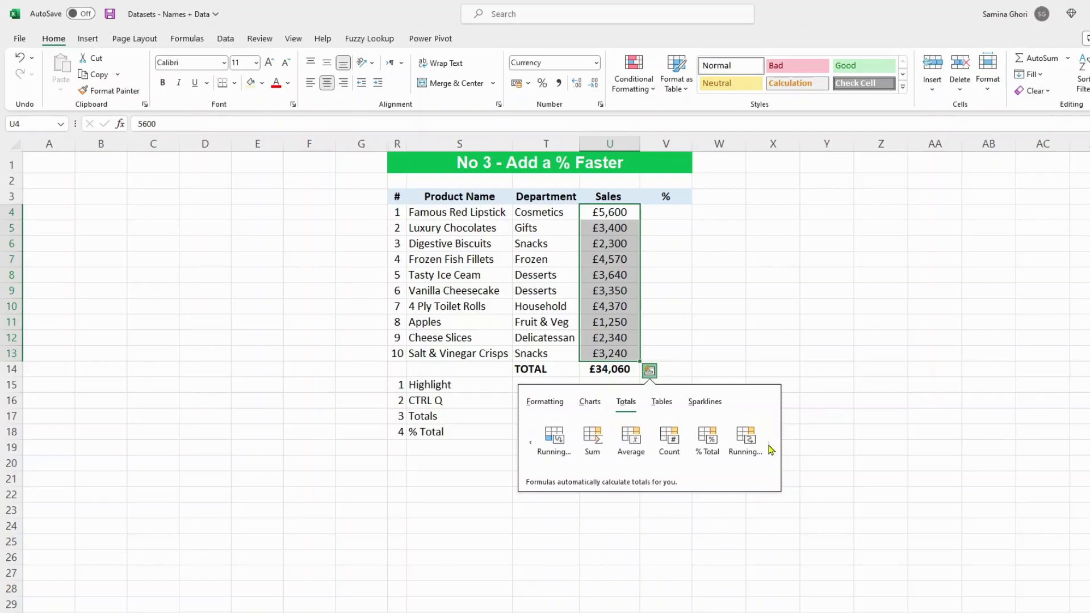
left_click(710, 446)
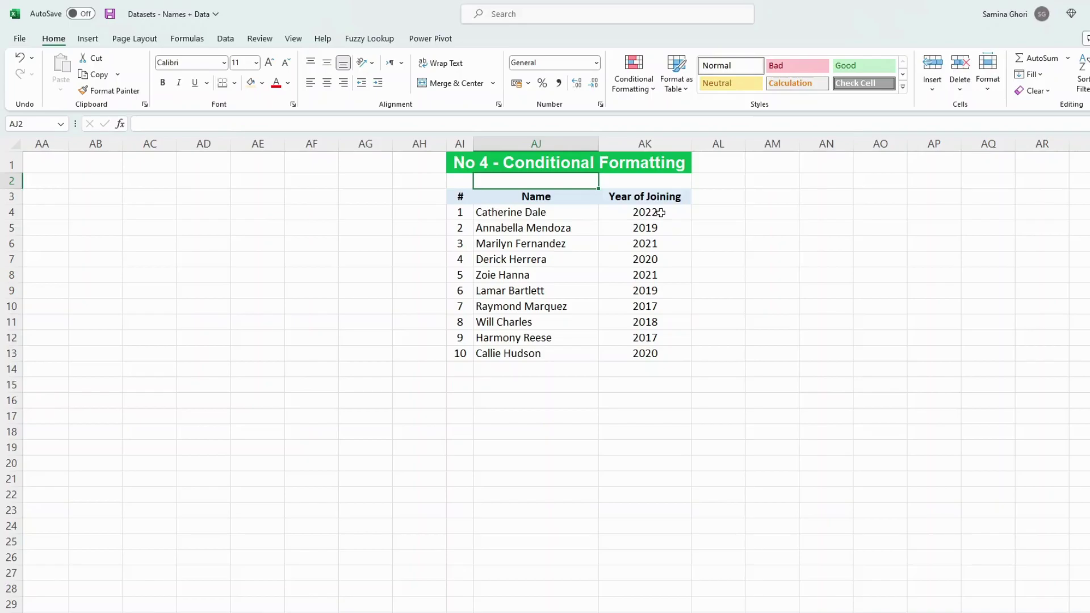
- Highlight Year of Joining values above 2020 with Green Fill with Dark Green Text
left_click_drag(661, 212, 670, 353)
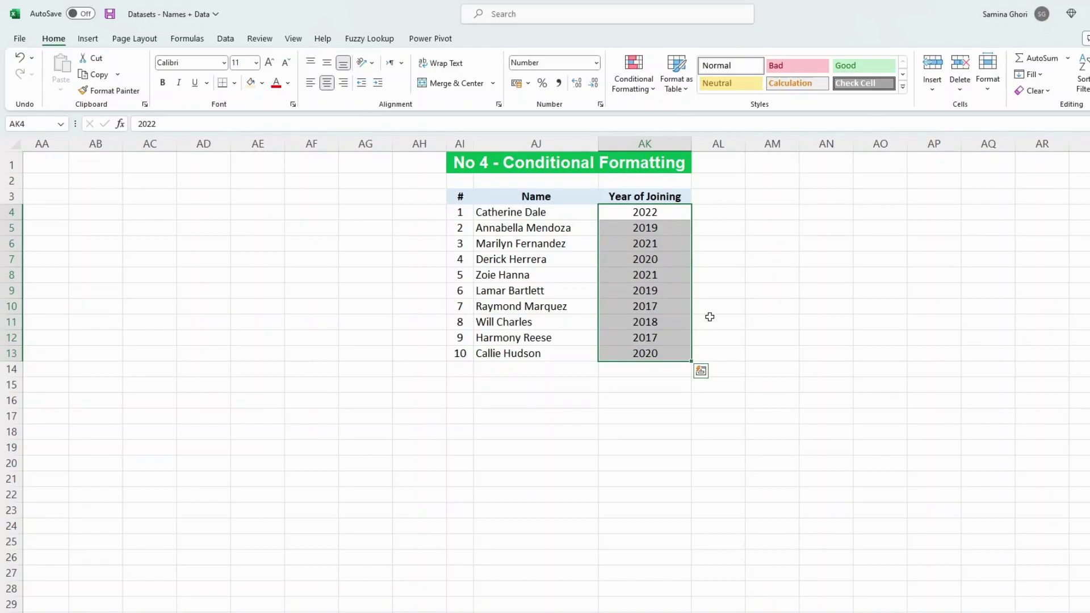
left_click(653, 93)
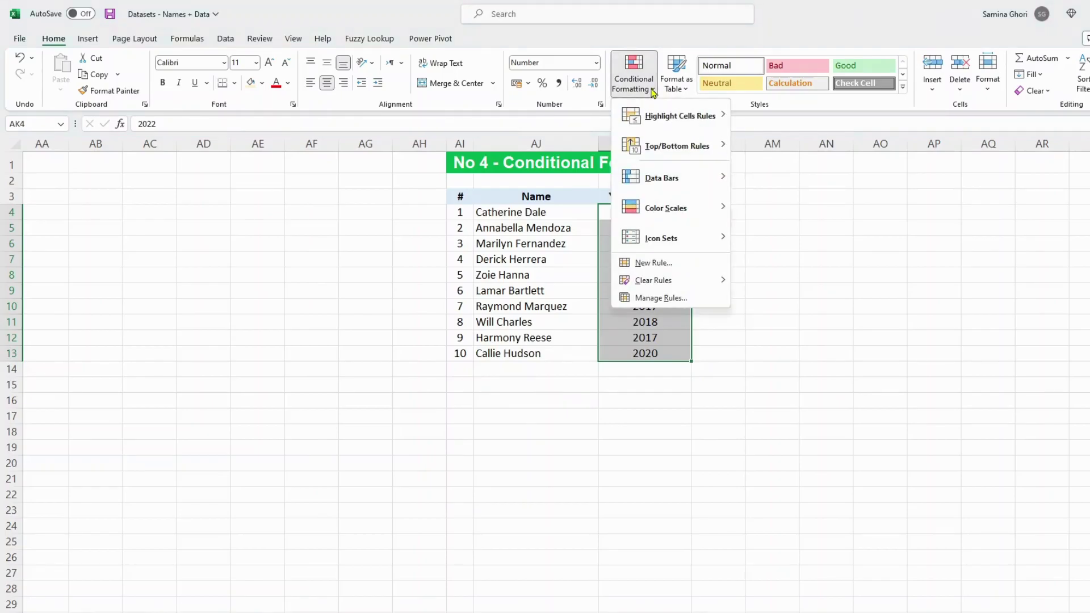
mouse_move(716, 117)
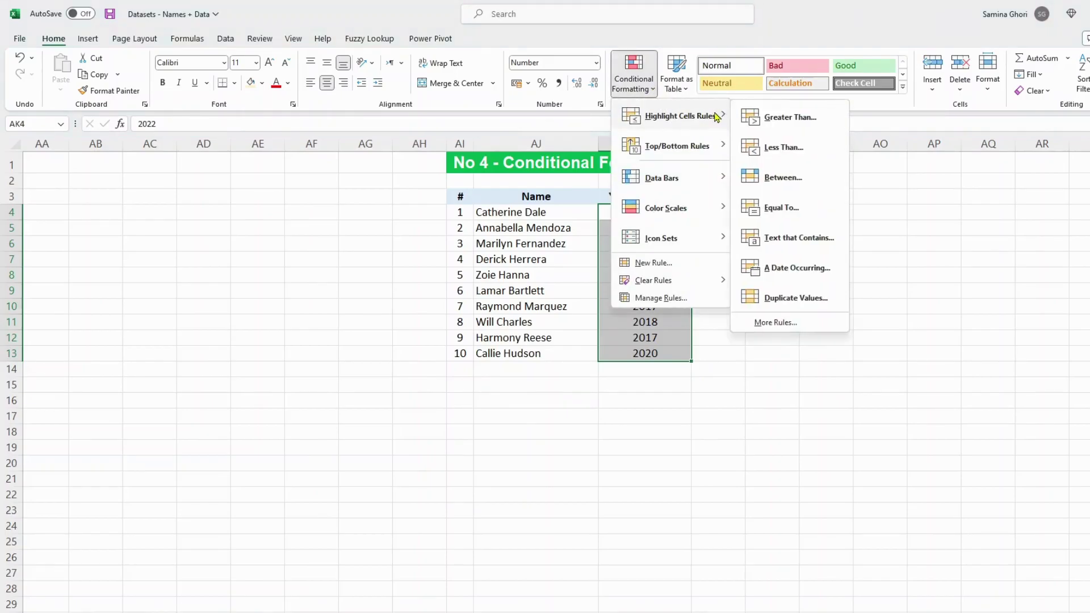
left_click(772, 119)
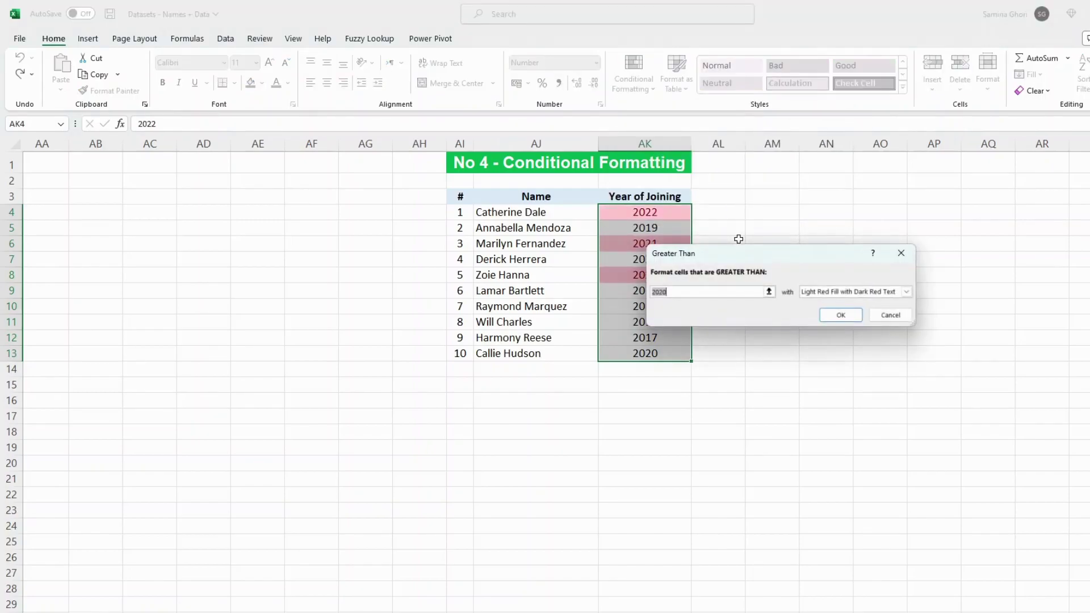
left_click(900, 291)
left_click(883, 321)
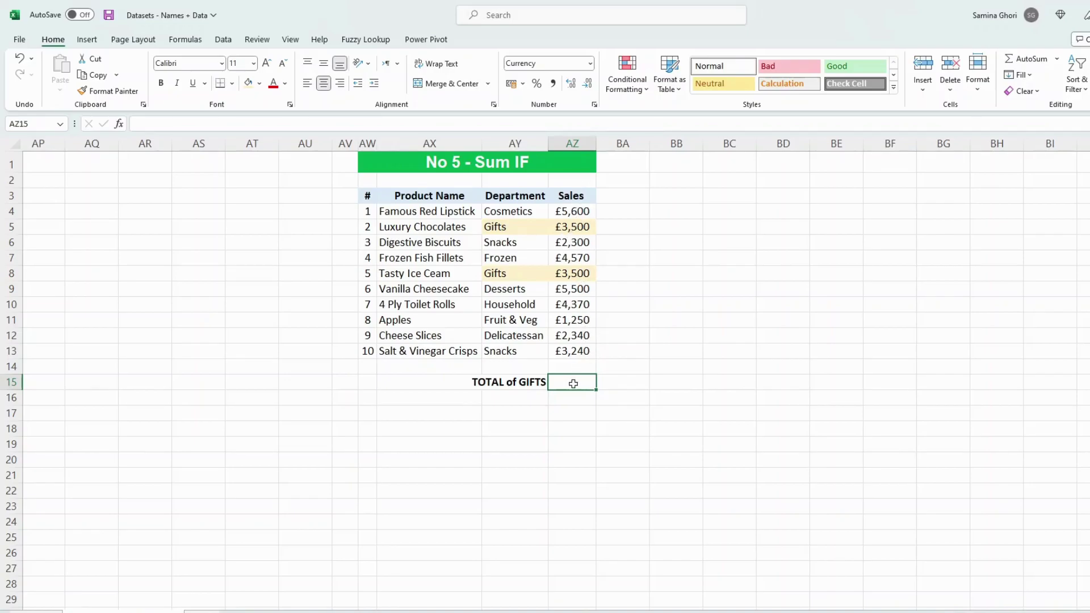
- Enter =SUMIF over the Department column for "Gifts", summing the Sales column
type("=s")
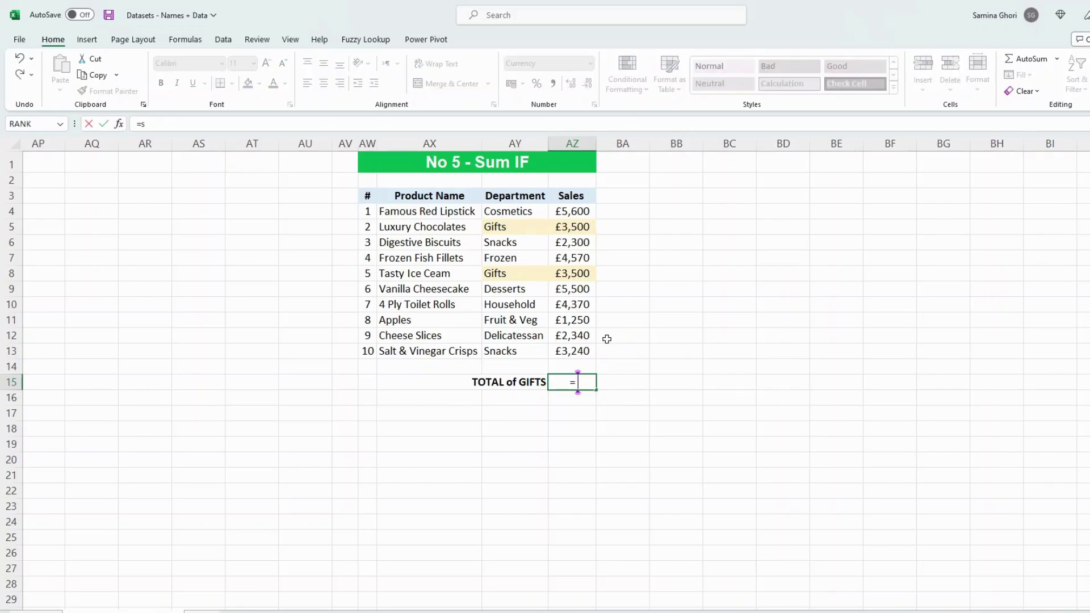
type("umif")
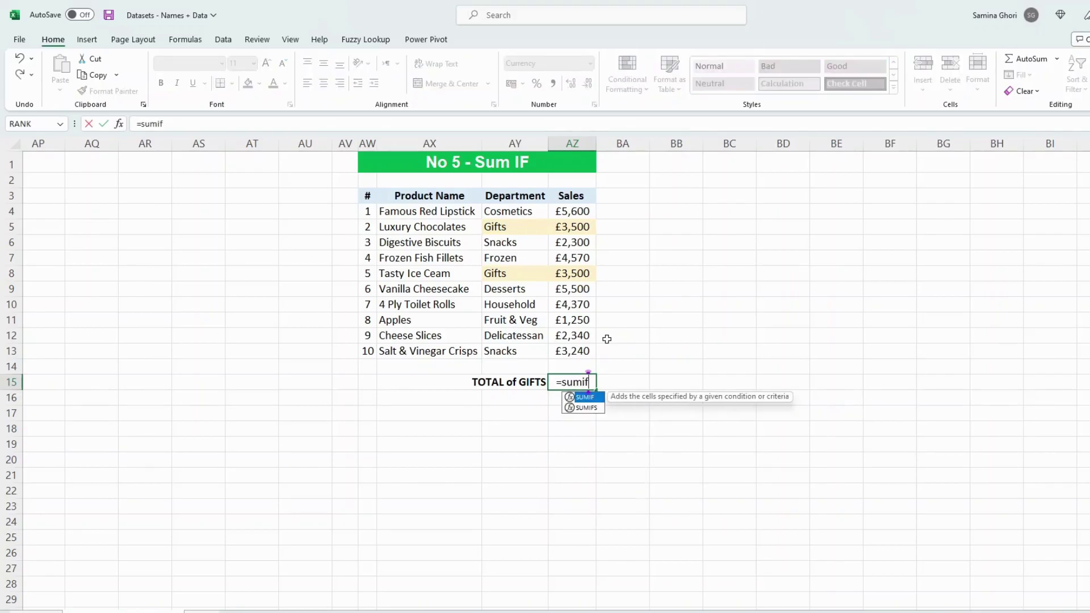
type("(")
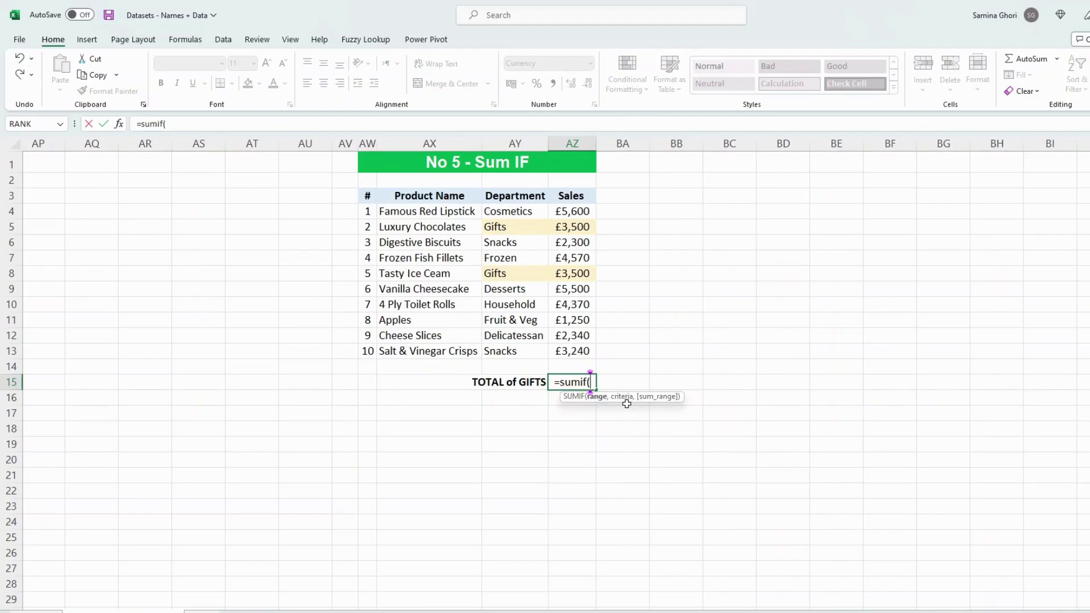
left_click_drag(521, 210, 521, 351)
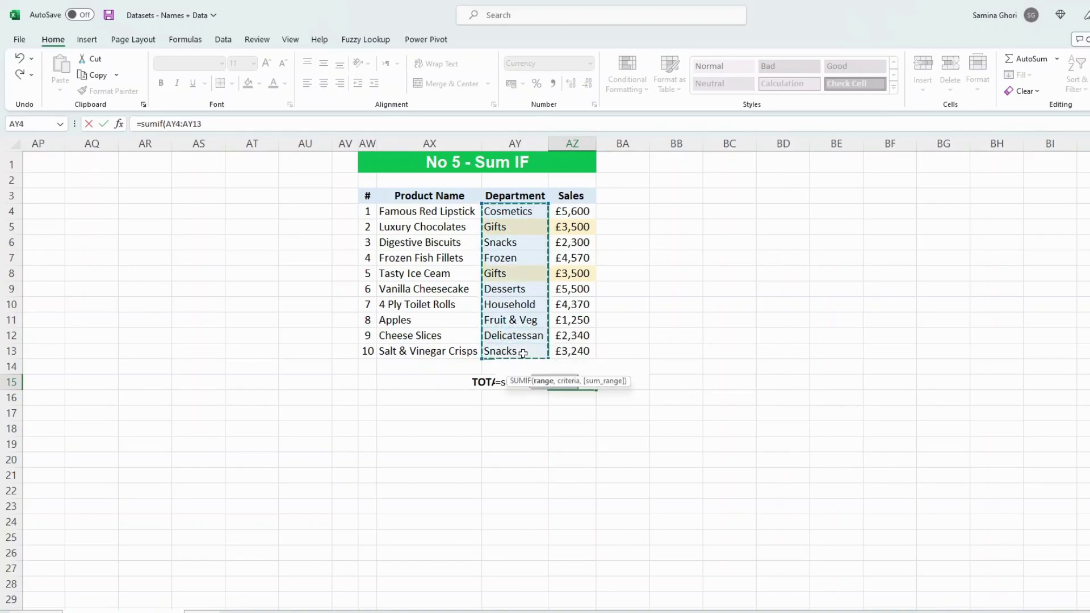
type(",")
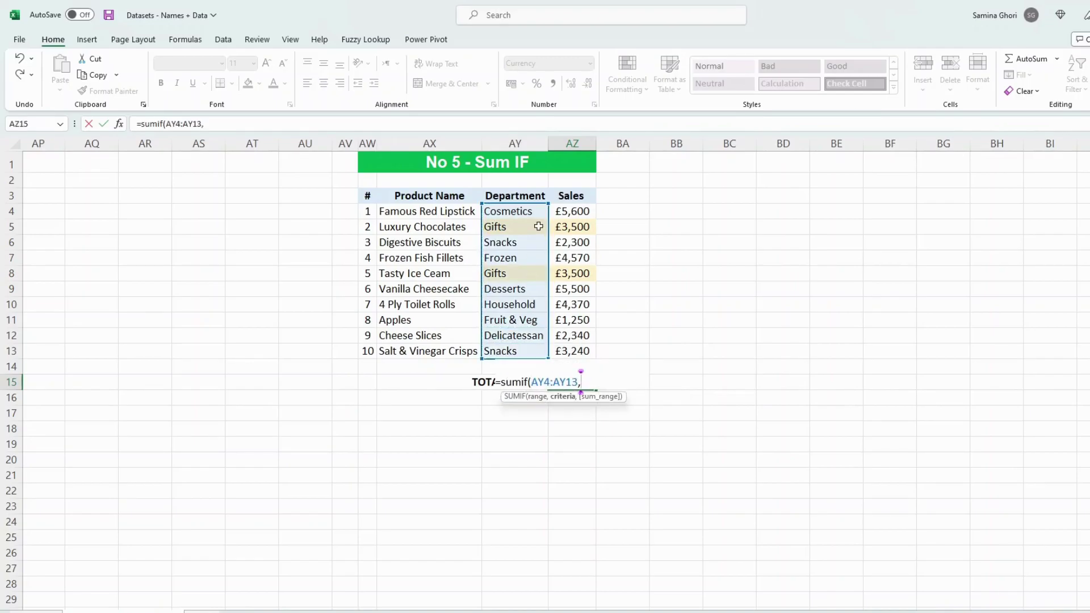
type("\"")
type("Gfits")
key("BackSpace")
key("BackSpace")
key("BackSpace")
type("ifts\",")
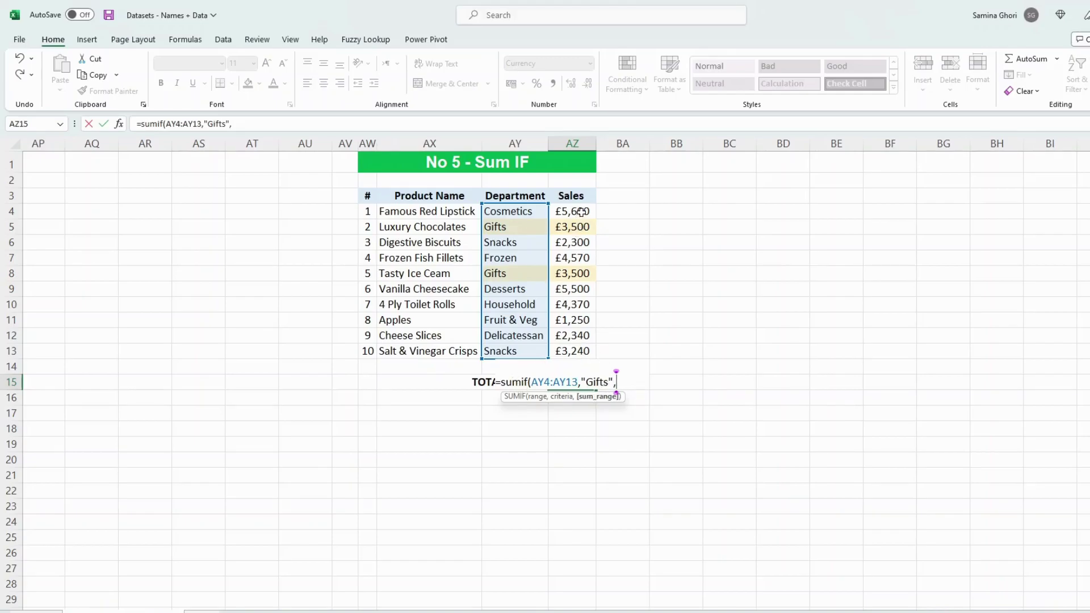
left_click_drag(581, 212, 584, 353)
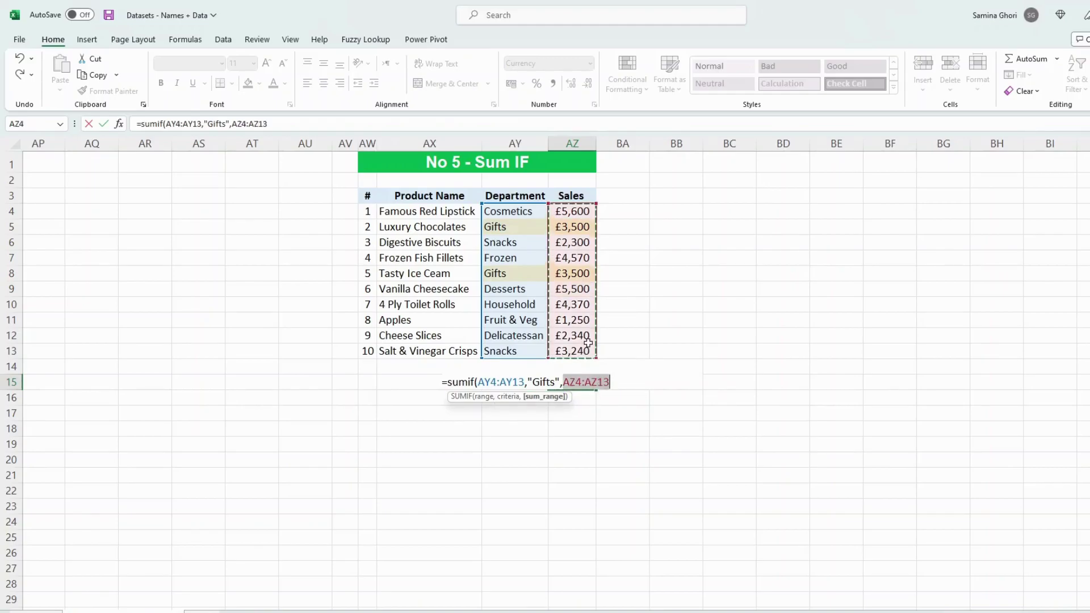
type(")")
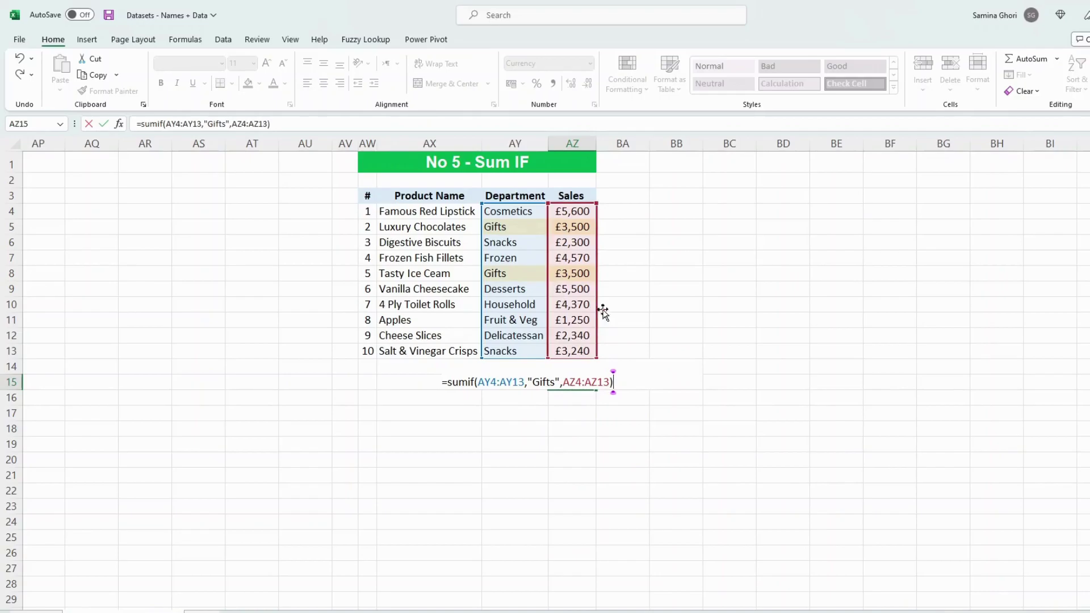
key("Return")
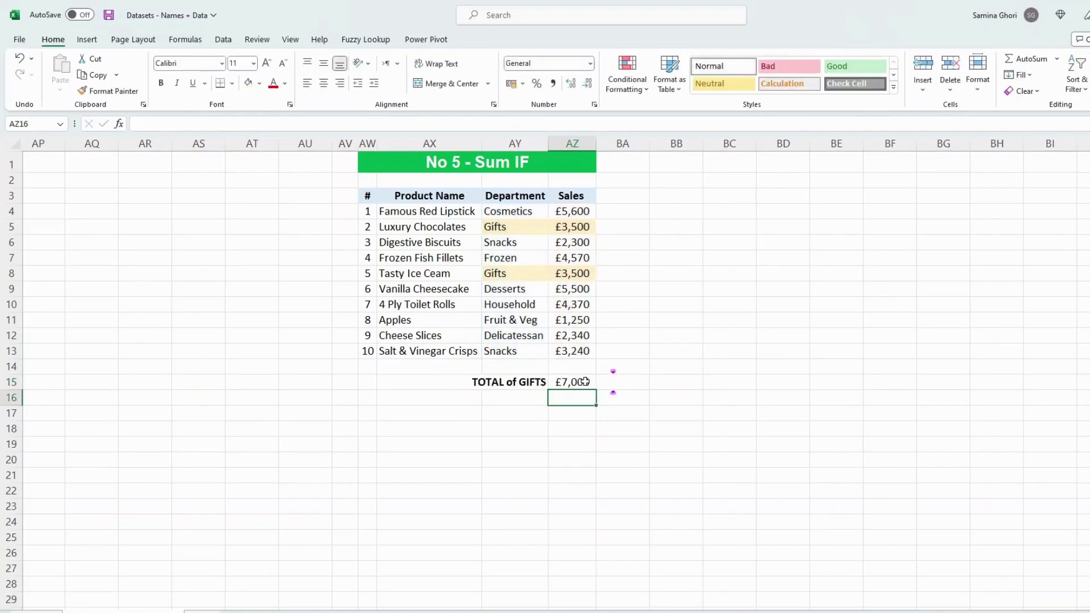
- Check the £7,000 total against the two Gifts sales values
left_click(585, 381)
left_click(584, 228)
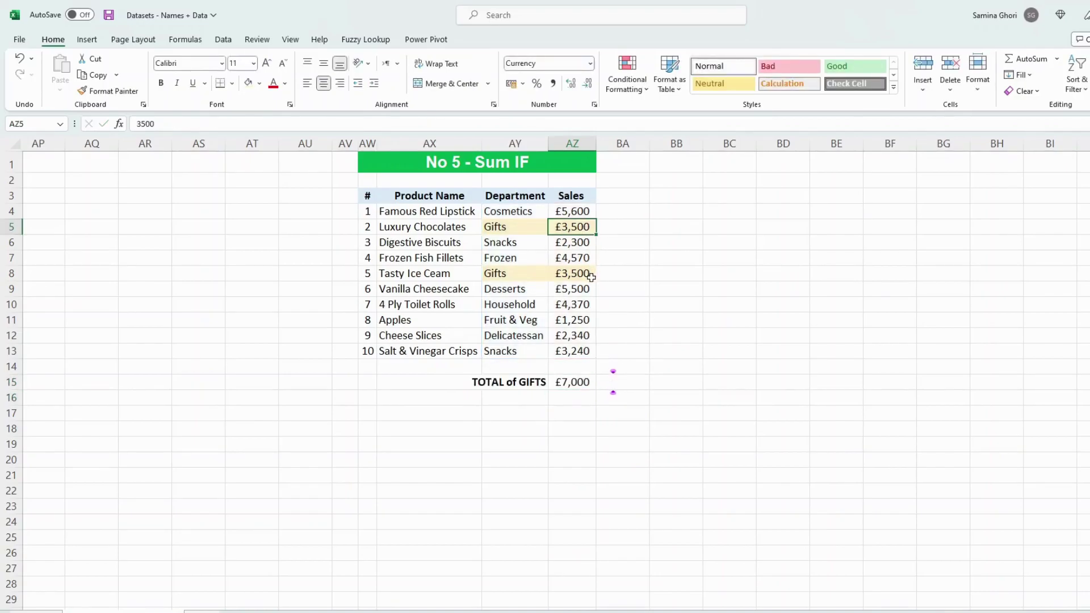
left_click(590, 275)
left_click(592, 382)
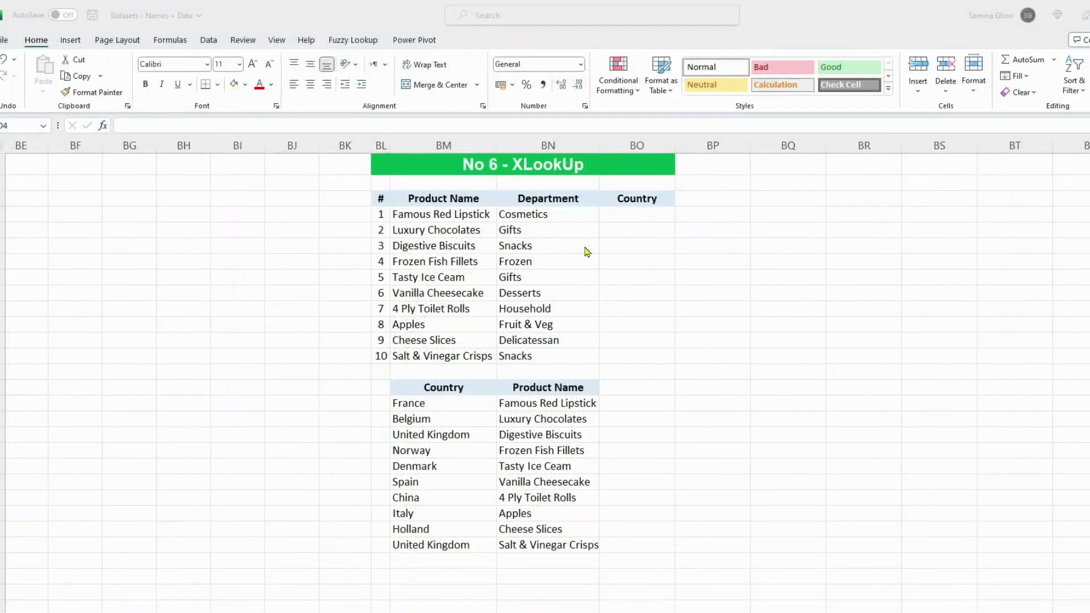
- Enter =XLOOKUP(BM4,BN16:BN25,BM16:BM25) in BO4 to find the product's country
left_click(656, 218)
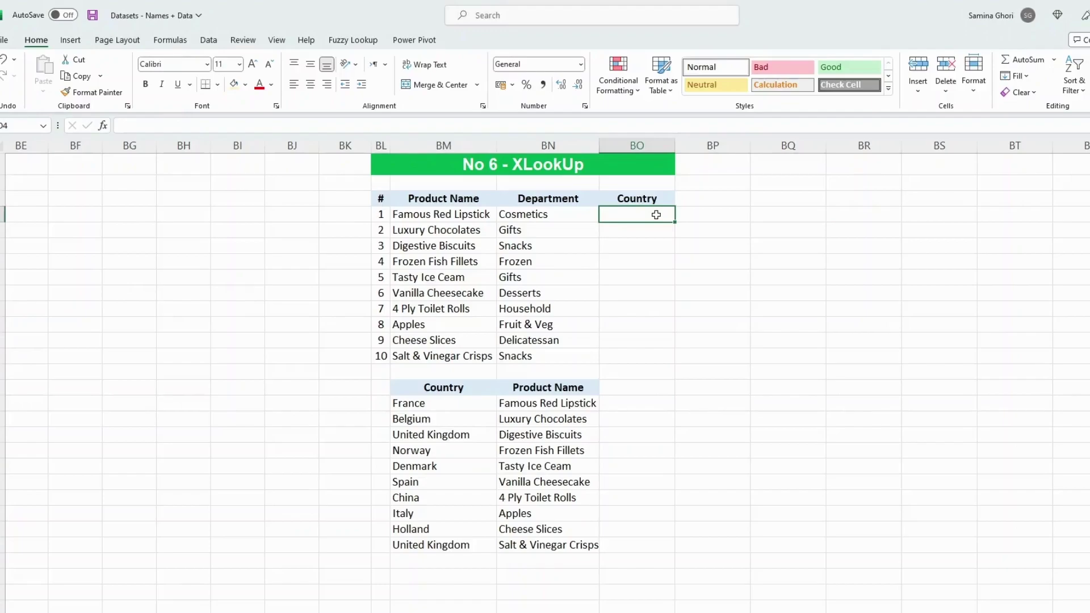
type("=xlo")
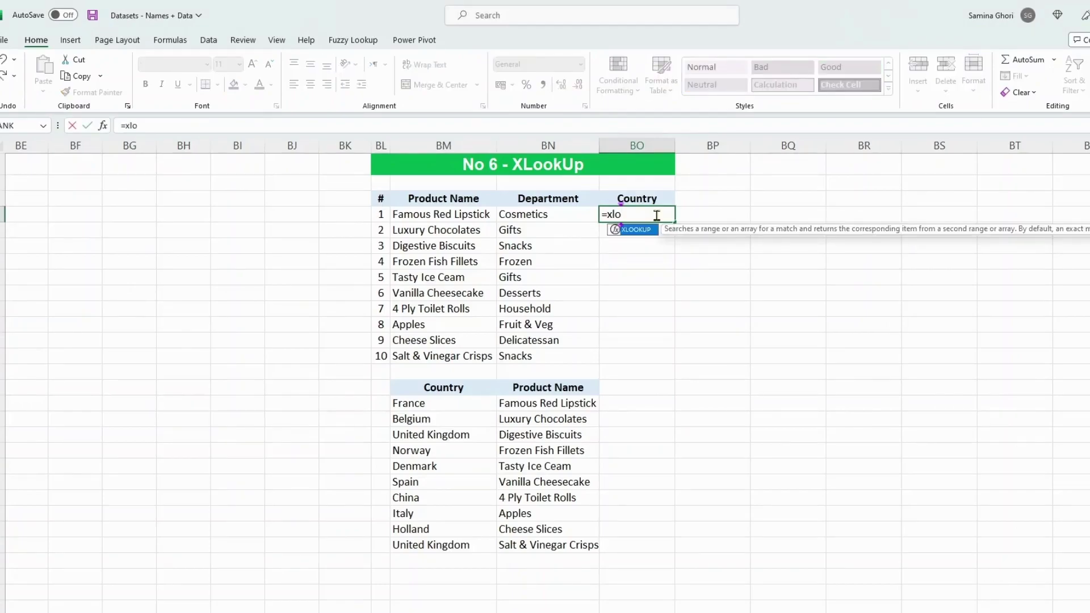
key("Tab")
left_click(423, 214)
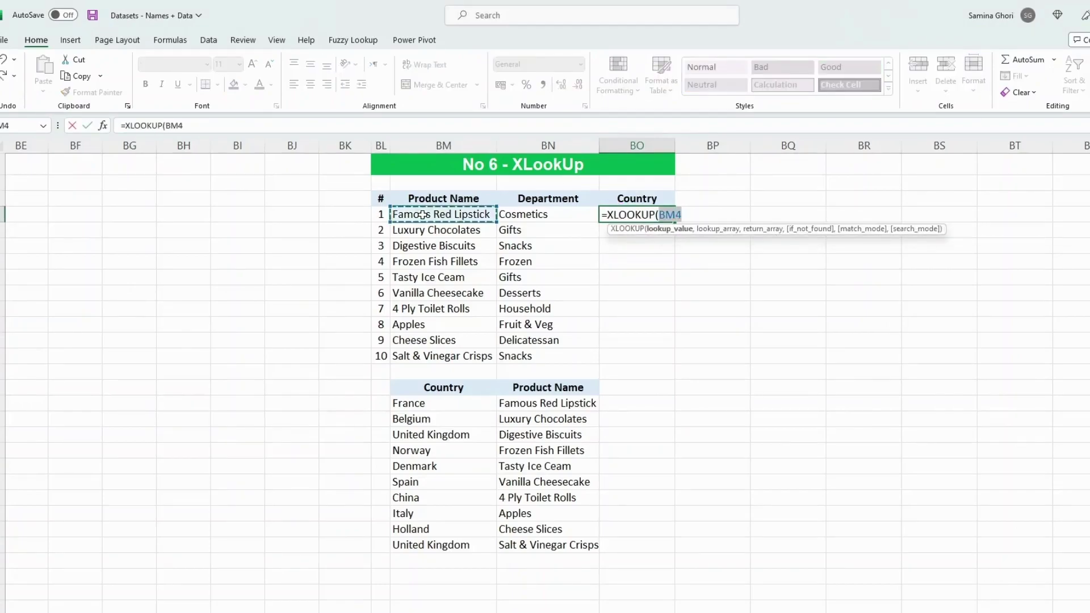
type(",")
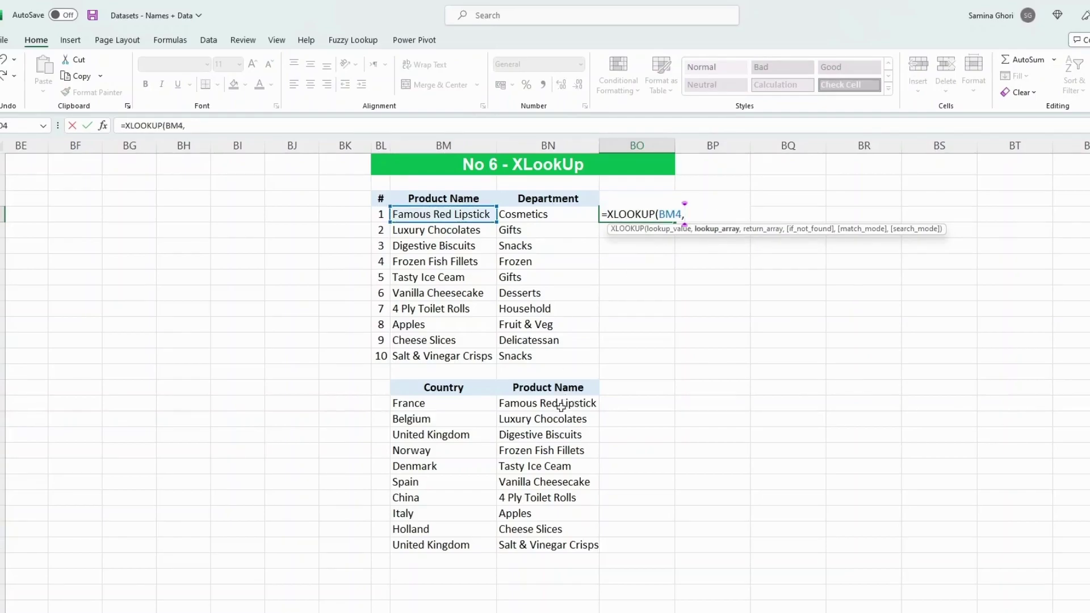
left_click_drag(546, 400, 562, 543)
left_click(428, 126)
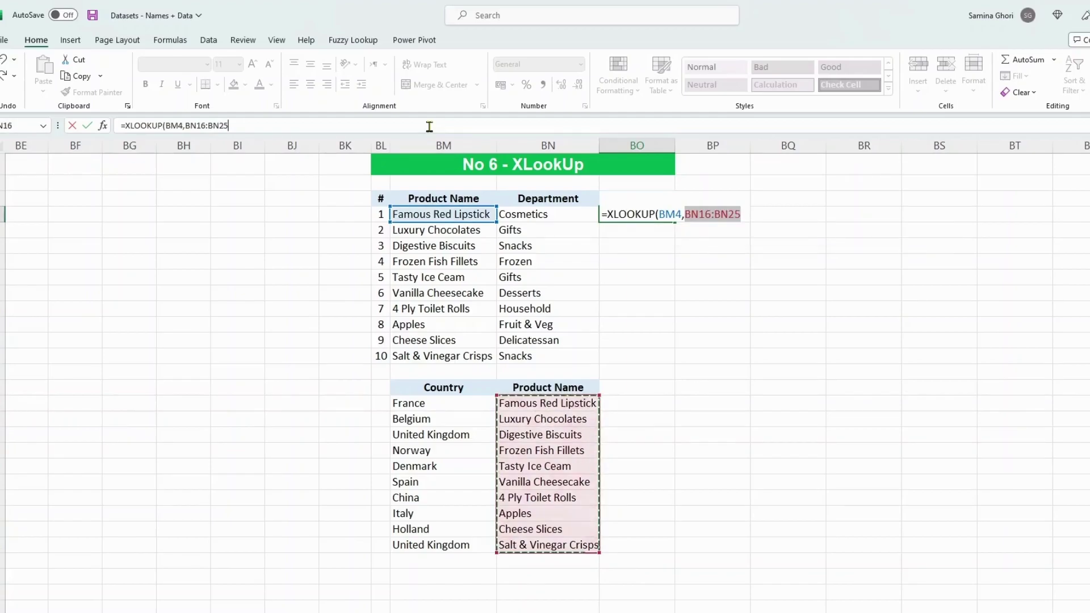
type(",")
left_click_drag(458, 410, 465, 544)
type(")")
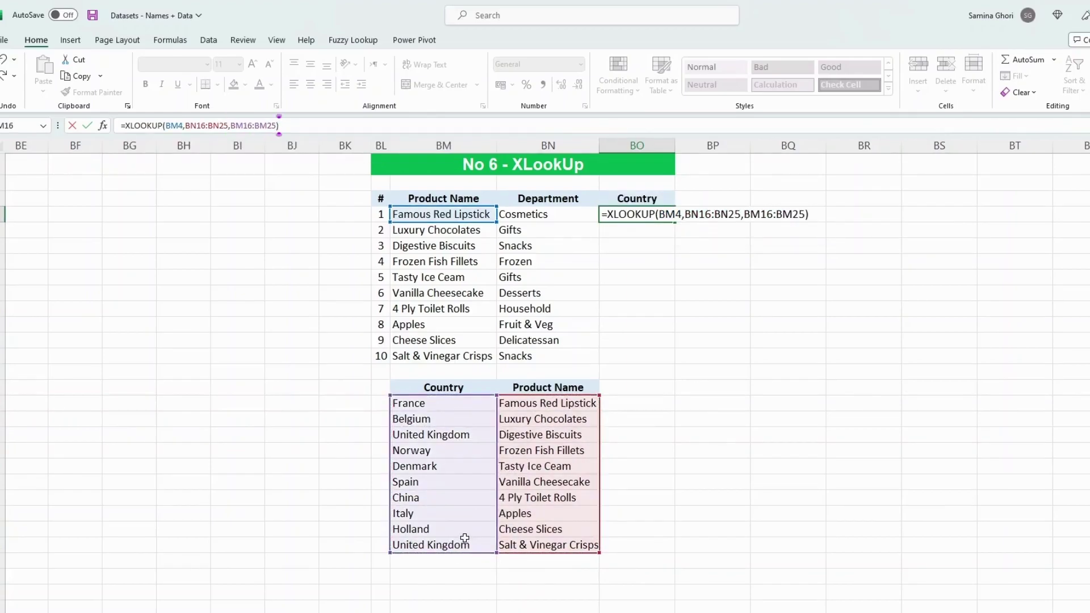
key("ctrl+Return")
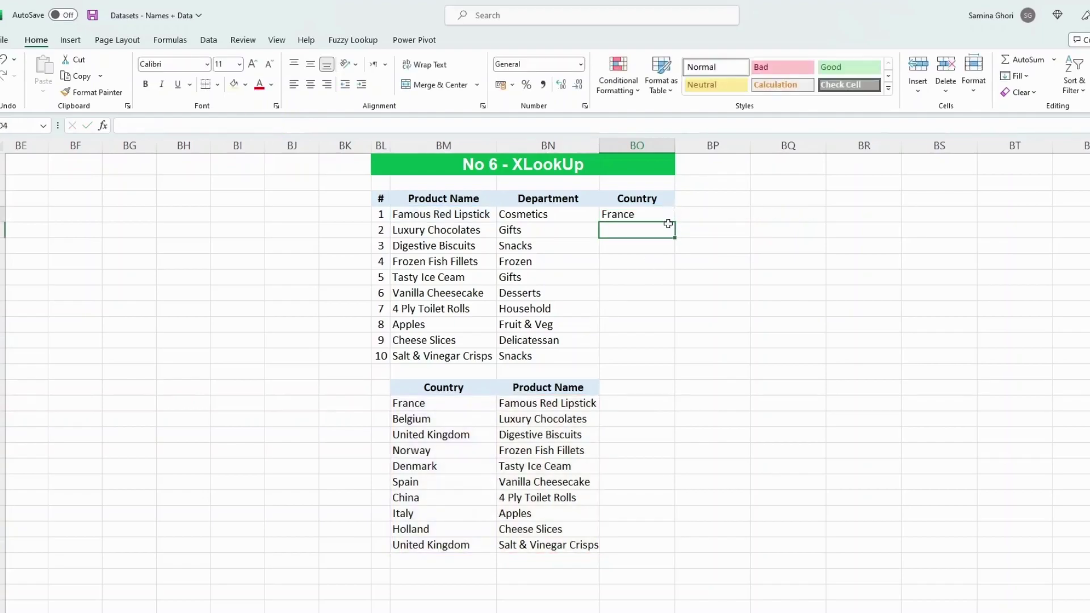
- Copy the lookup down to all ten products and autofit the Country column
double_click(675, 223)
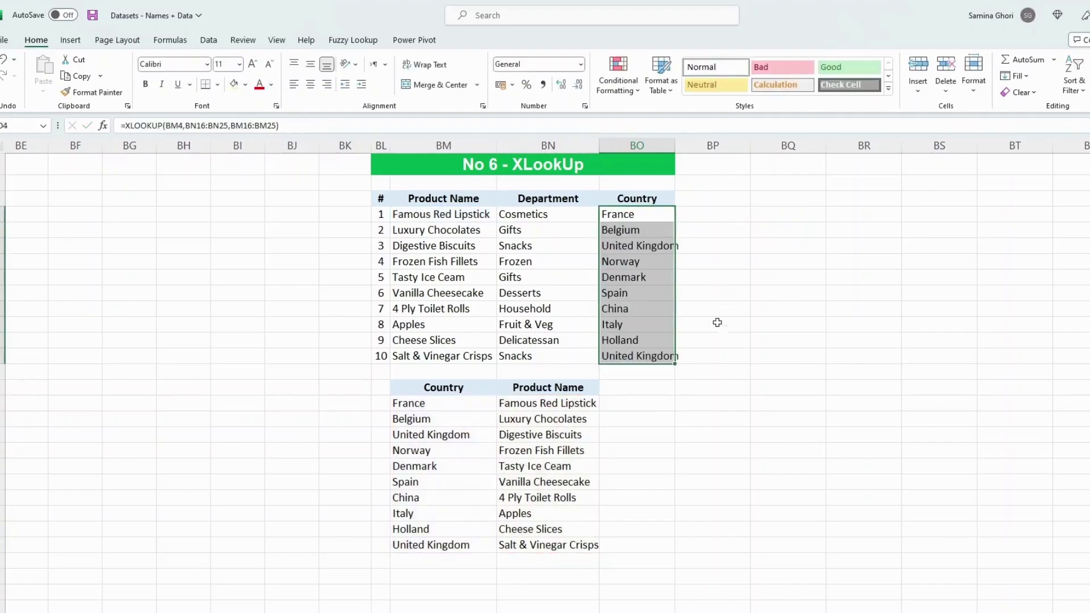
double_click(672, 145)
left_click(722, 308)
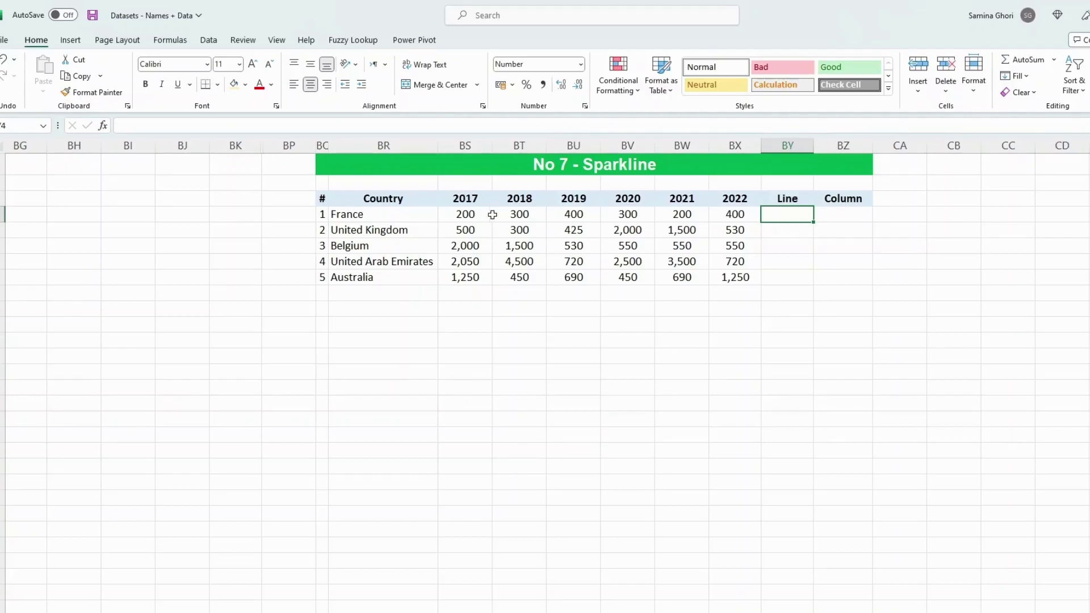
- Create a line sparkline in BY4 from France's 2017–2022 values
left_click(69, 41)
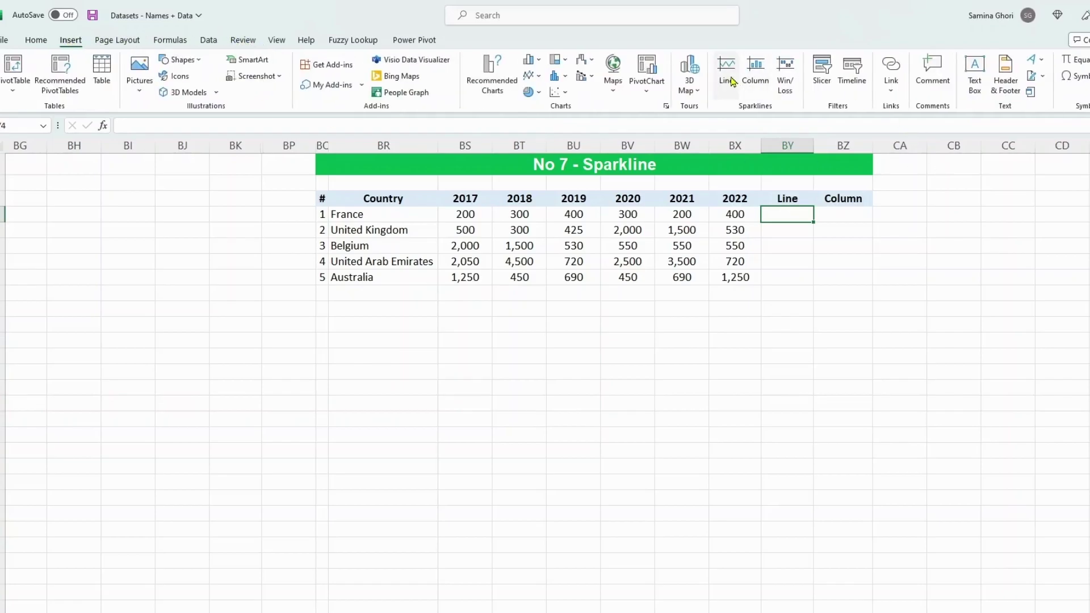
left_click_drag(465, 212, 732, 212)
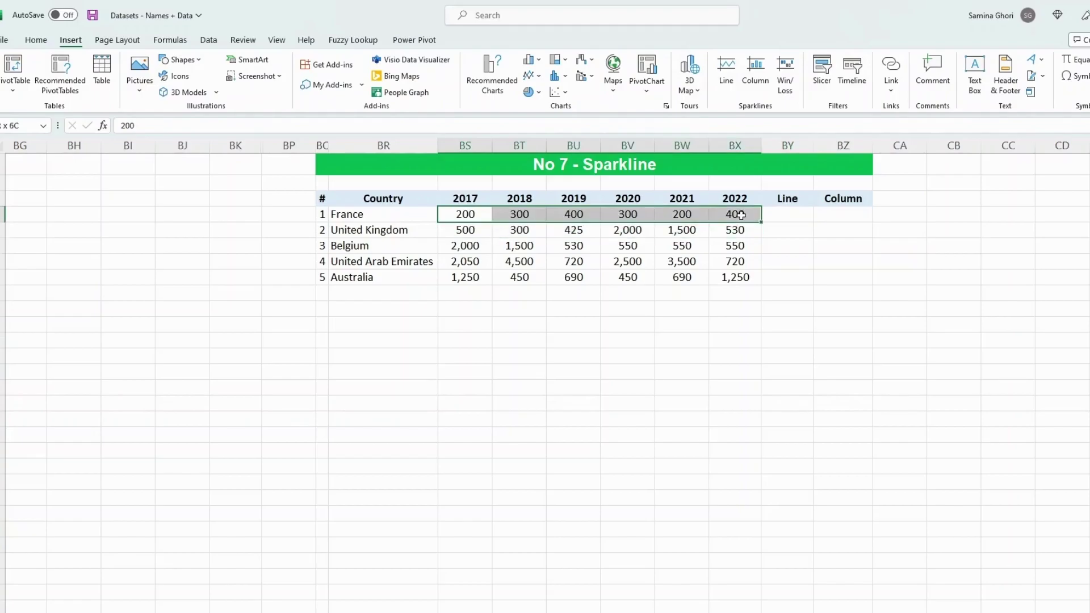
left_click(728, 85)
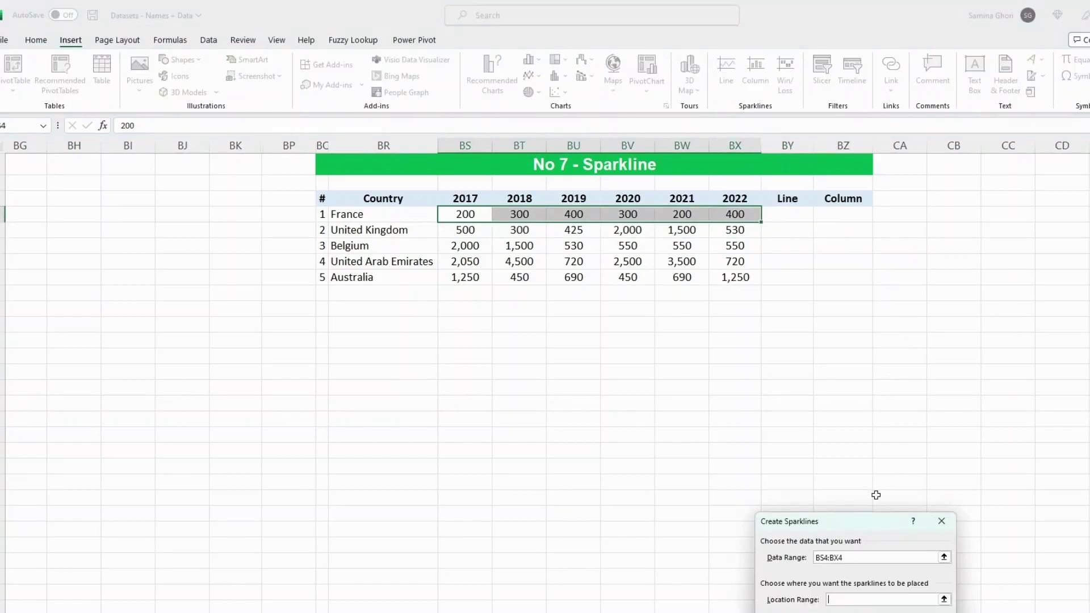
left_click_drag(874, 523, 898, 240)
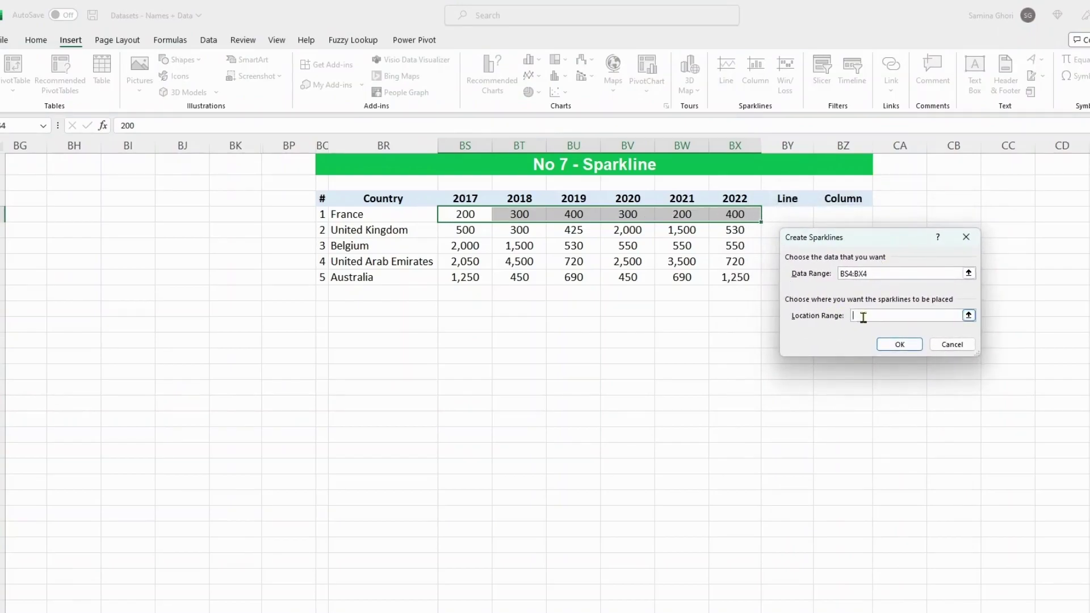
left_click(793, 214)
left_click(896, 344)
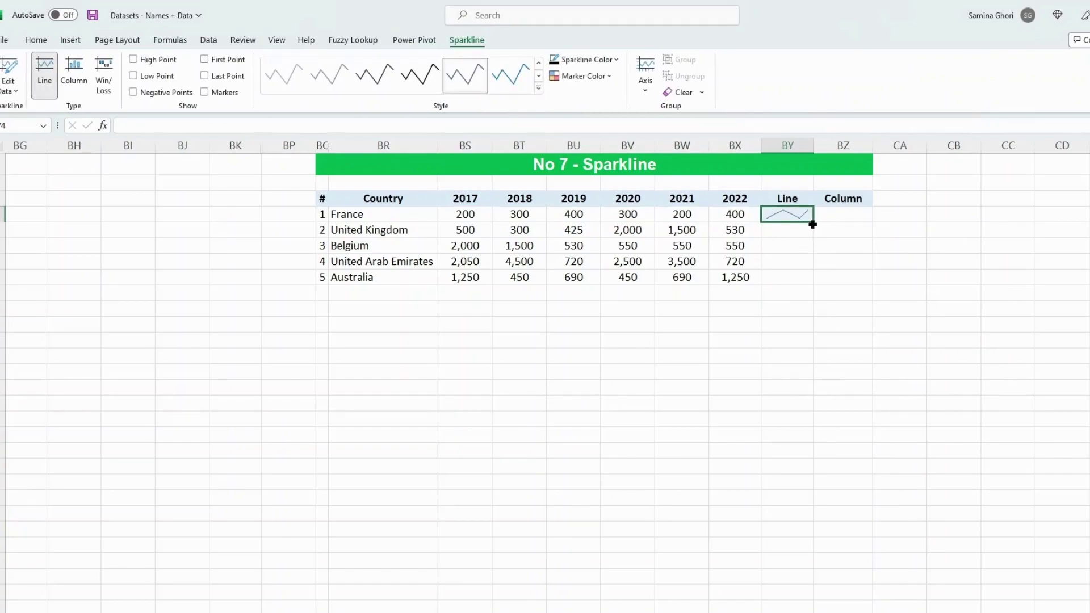
- Fill the line sparkline down to all five countries
left_click_drag(812, 225, 806, 284)
left_click(787, 324)
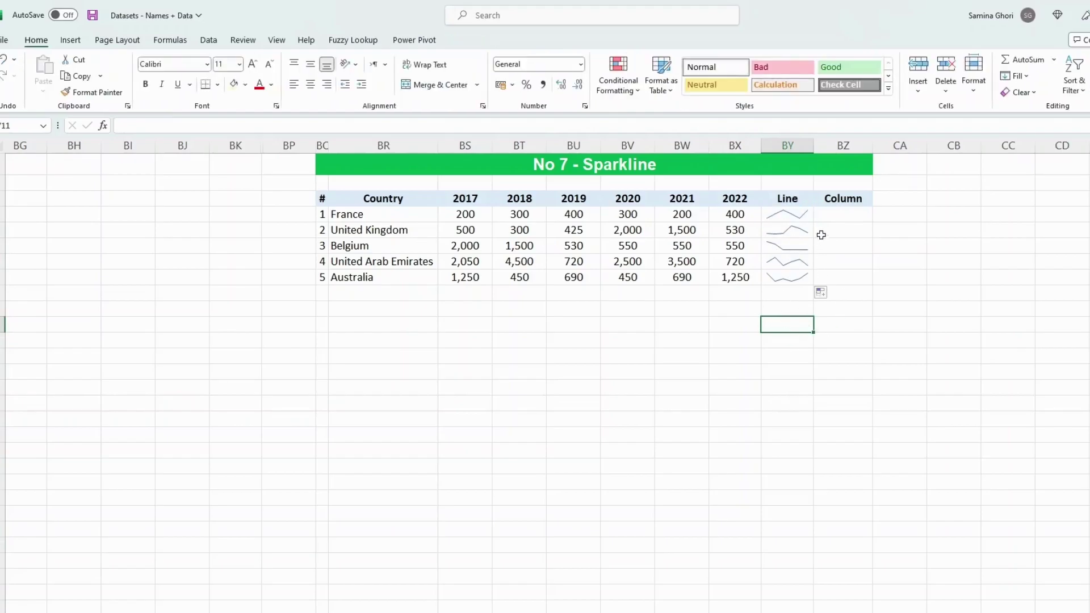
left_click(839, 214)
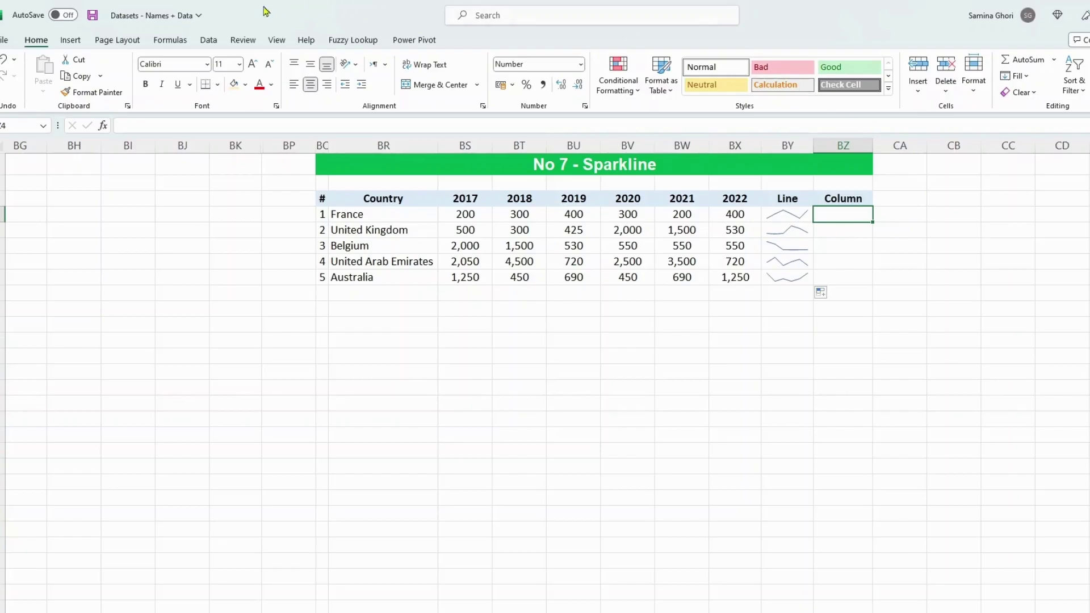
- Create a column sparkline in BZ4 from France's values and fill it down to BZ8
left_click(71, 41)
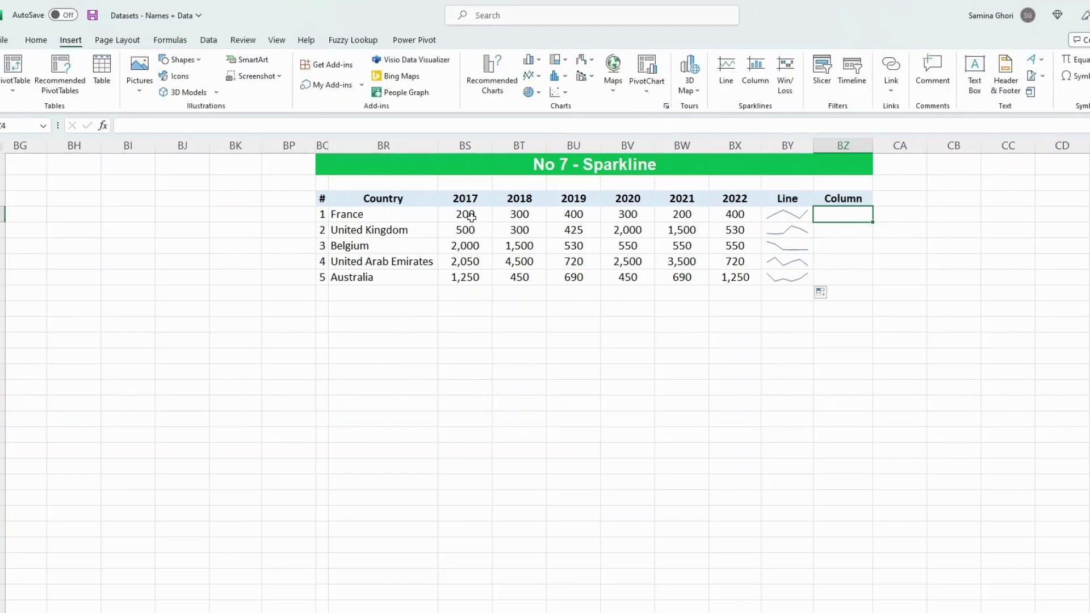
left_click_drag(471, 218, 741, 216)
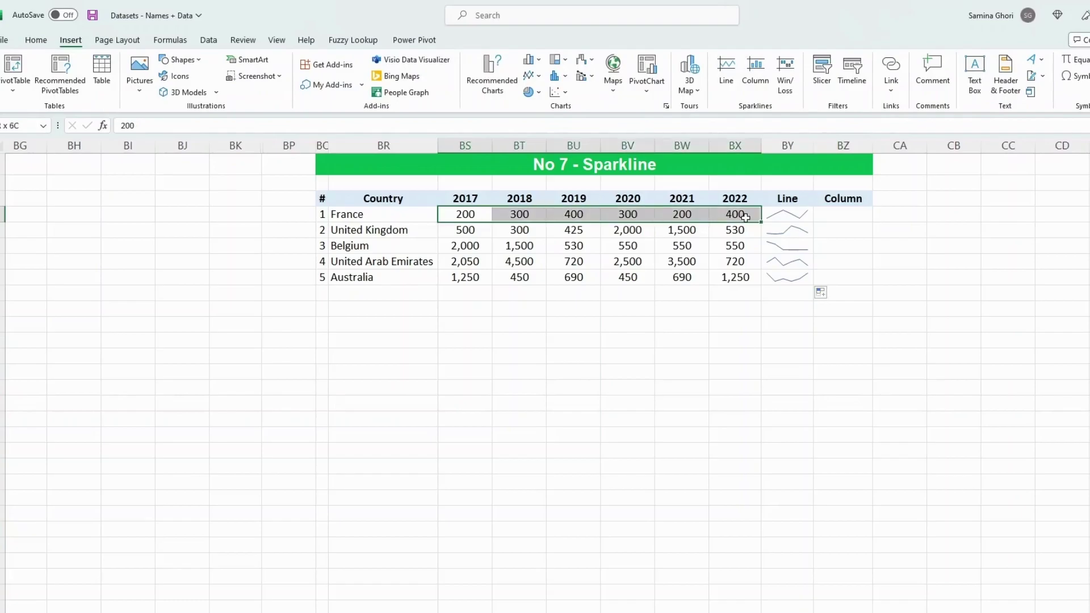
left_click(763, 85)
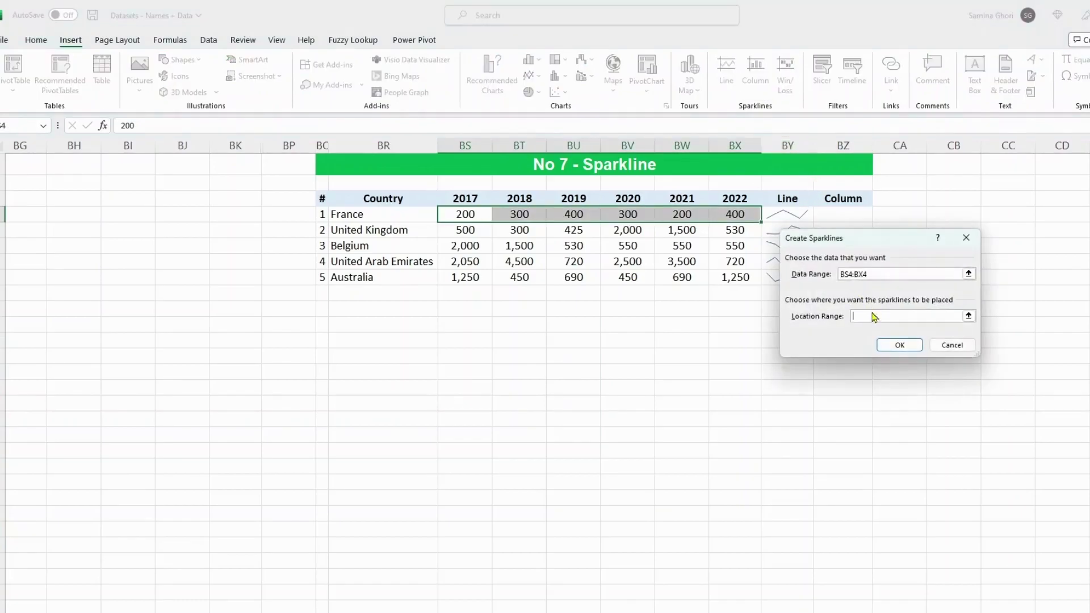
left_click(843, 213)
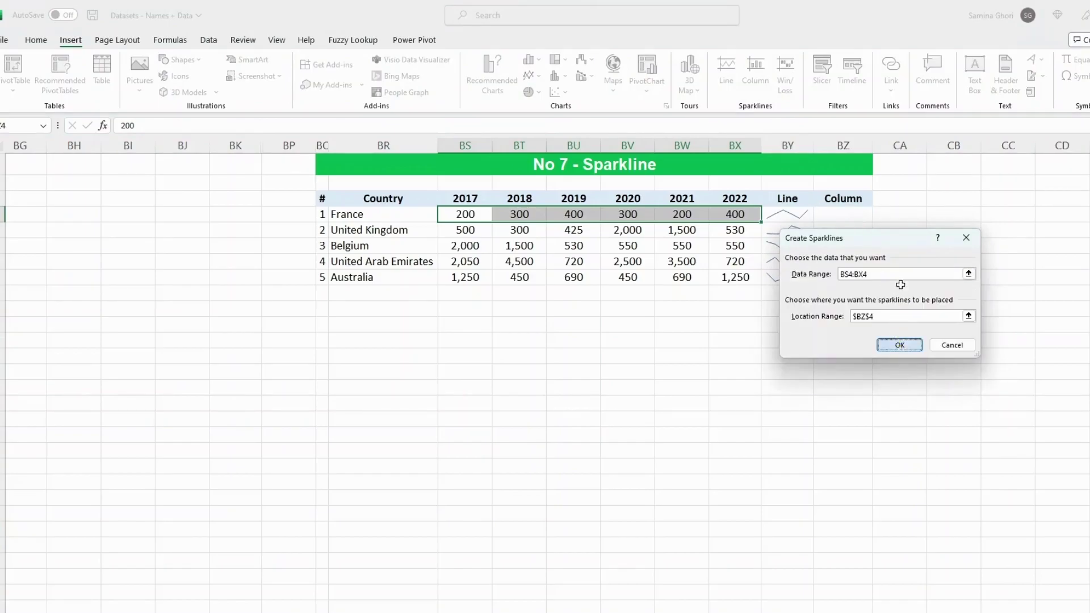
key("Return")
left_click_drag(872, 222, 881, 286)
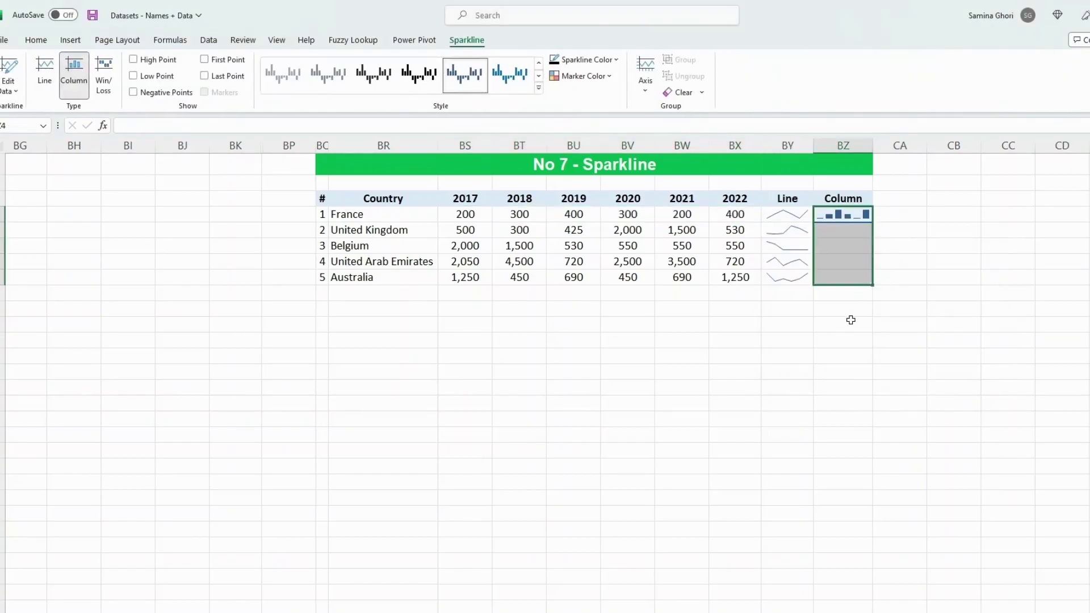
left_click(850, 321)
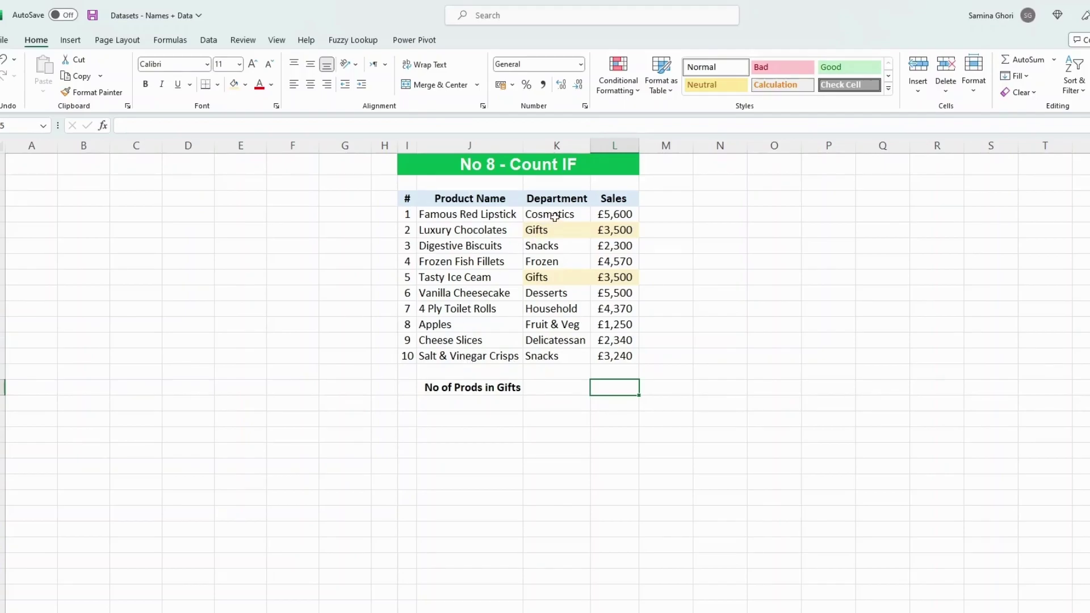
- Enter =COUNTIF(K4:K13,"gifts") beside No of Prods in Gifts, returning 2
left_click(558, 385)
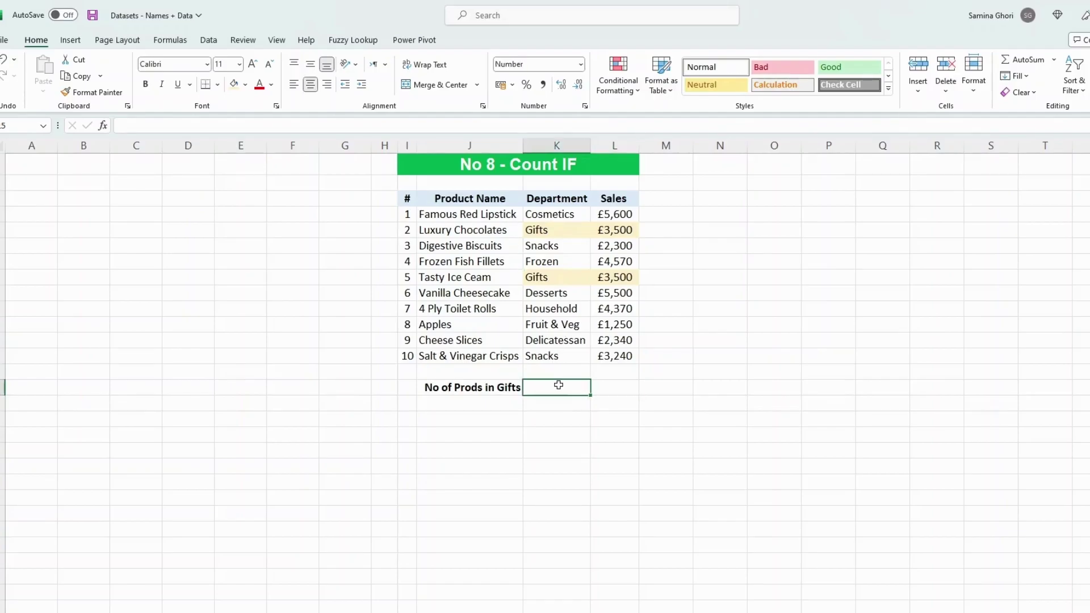
type("=")
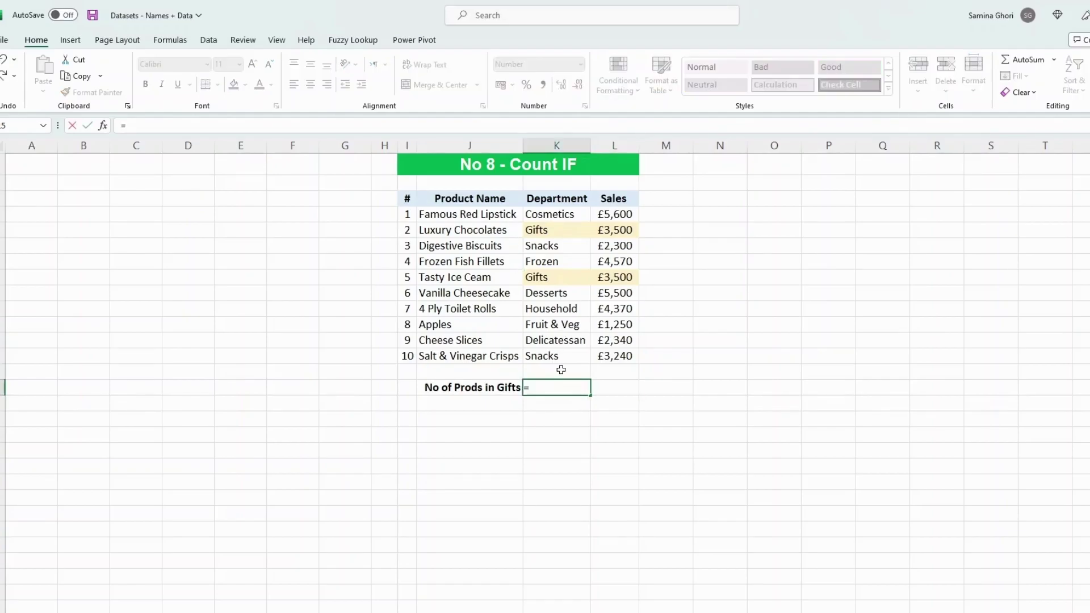
type("counif")
key("BackSpace")
key("BackSpace")
type("t")
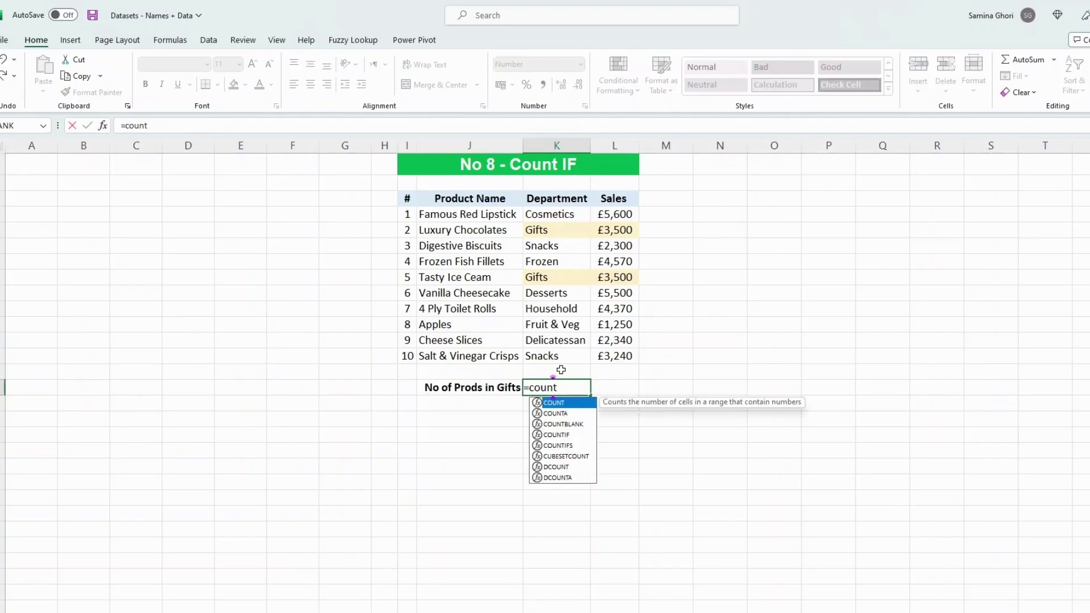
type("if(")
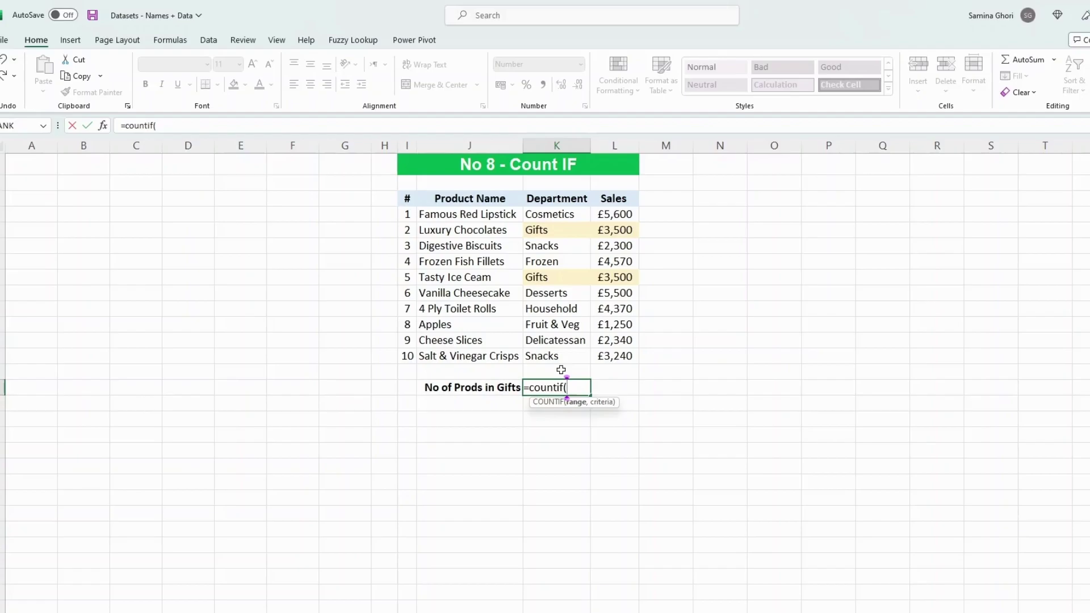
left_click_drag(542, 215, 553, 360)
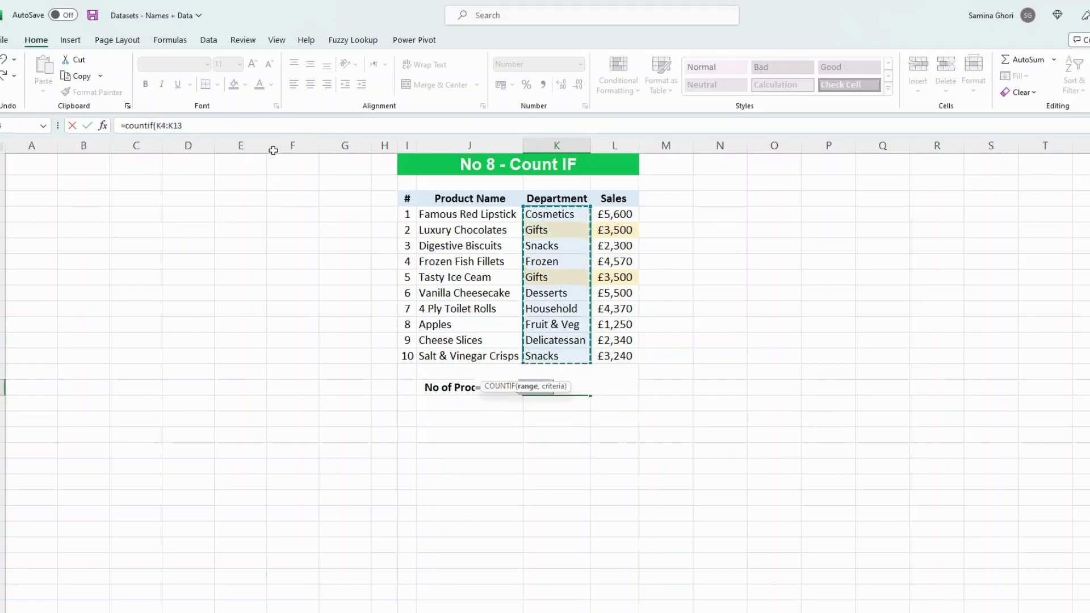
left_click(267, 125)
type(",")
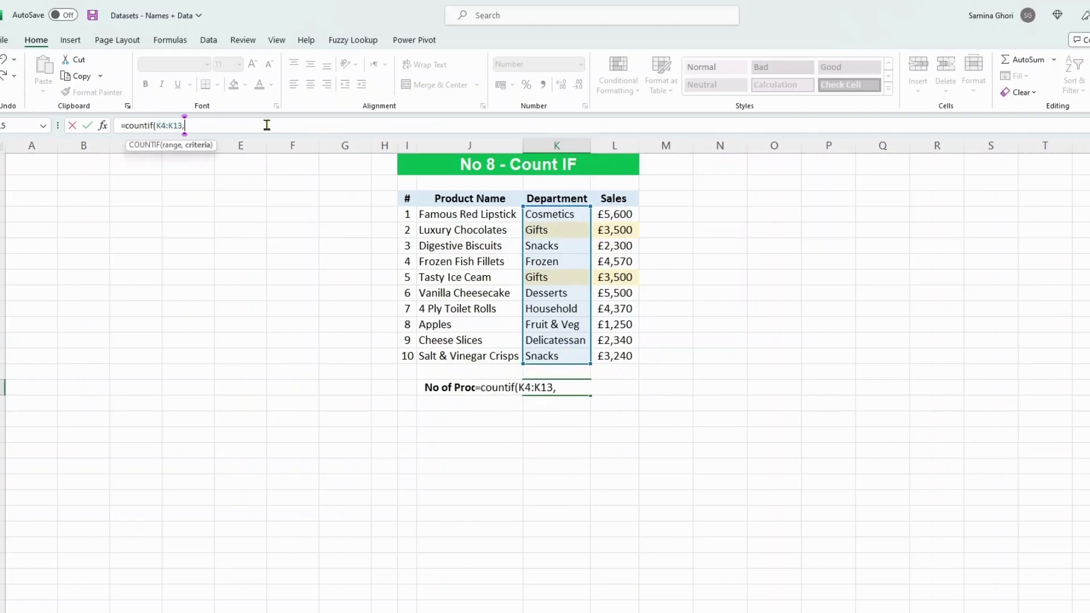
type("\"gifts\")")
key("Return")
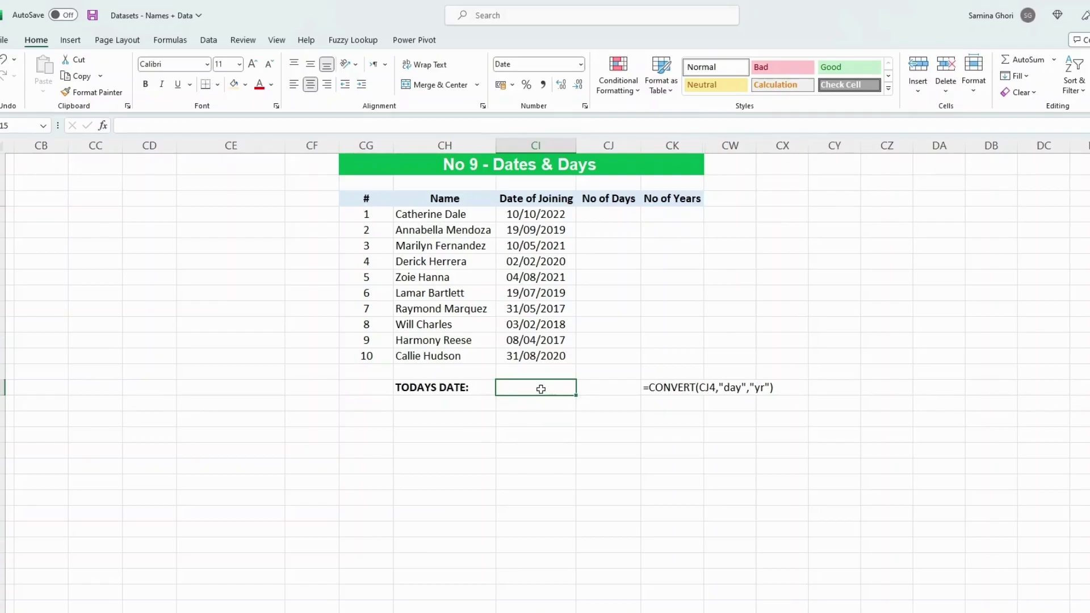
- Enter =TODAY() in the TODAYS DATE cell CI15 so it shows 01/01/2023
type("=toda")
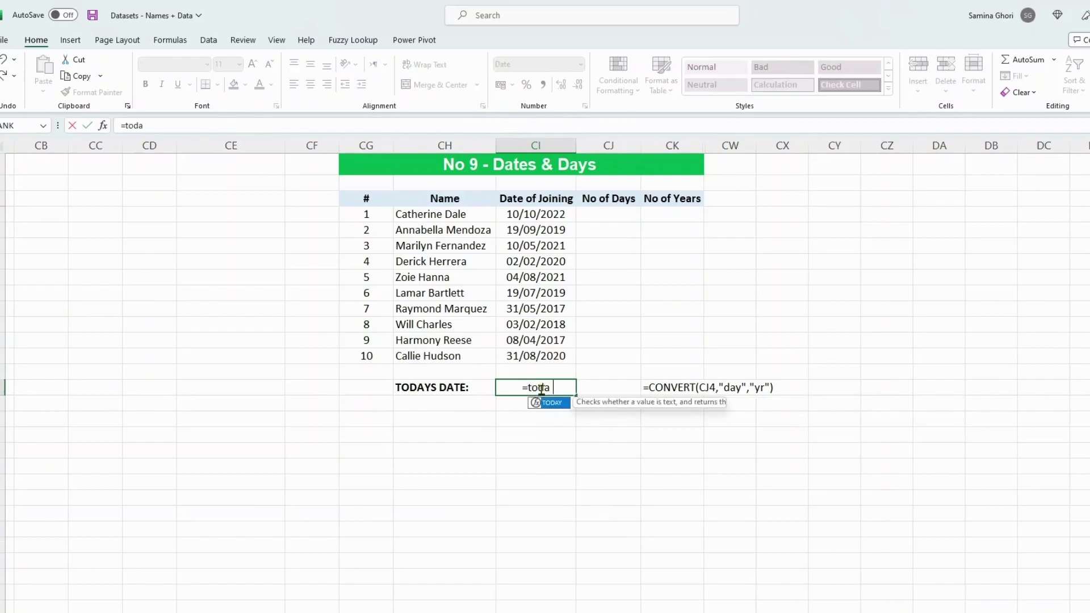
type("y()")
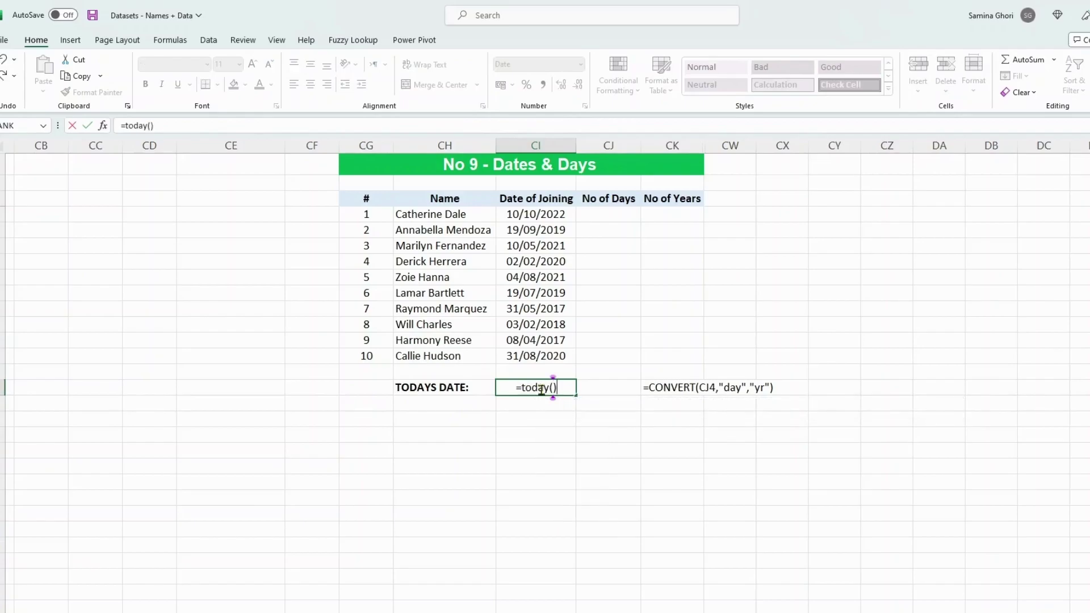
key("Return")
left_click(535, 387)
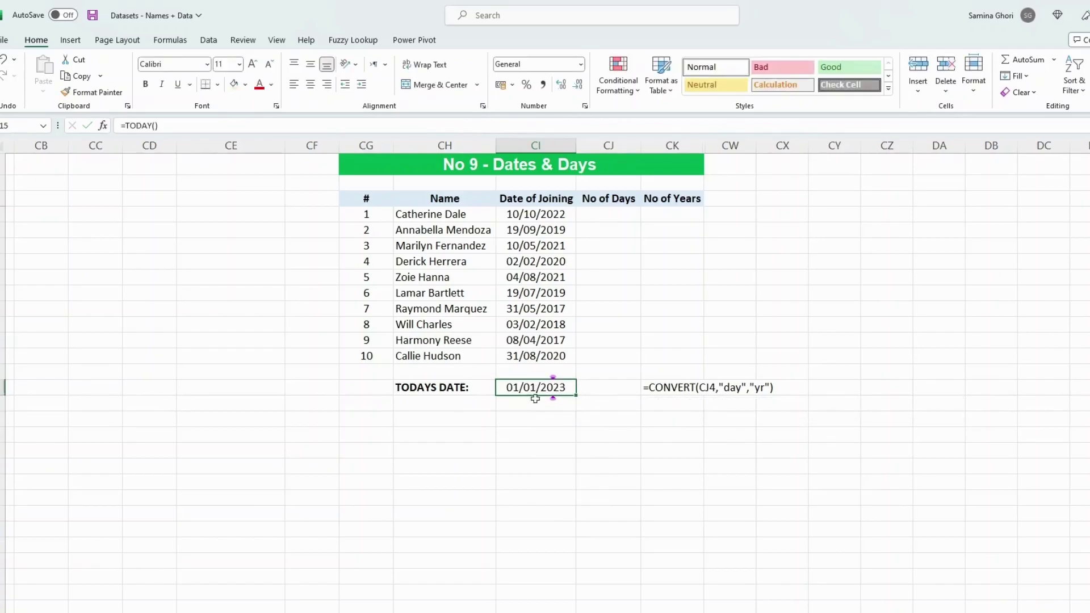
left_click(540, 408)
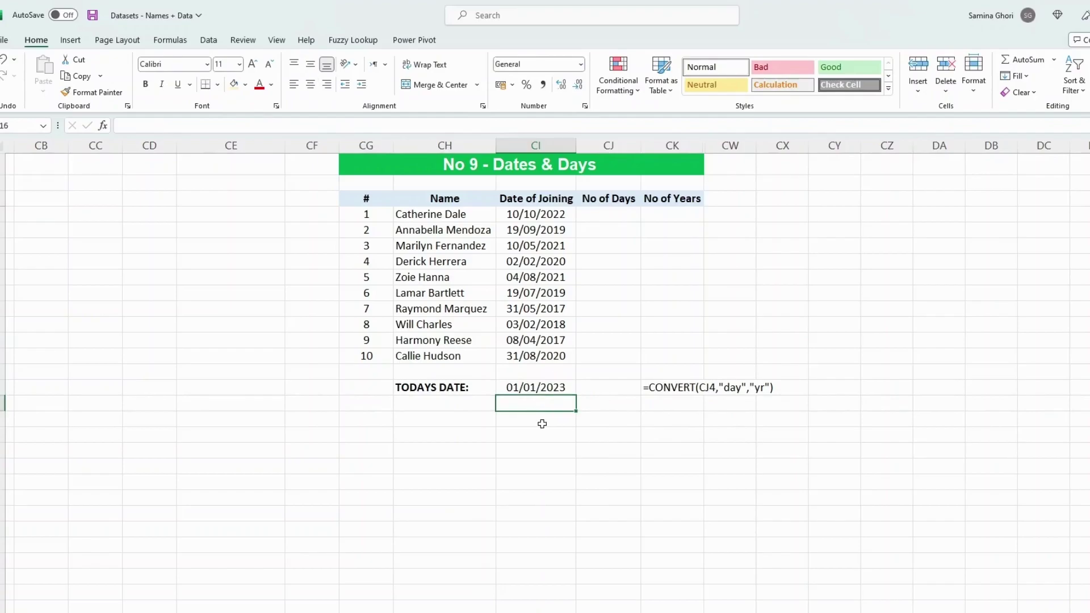
left_click(540, 421)
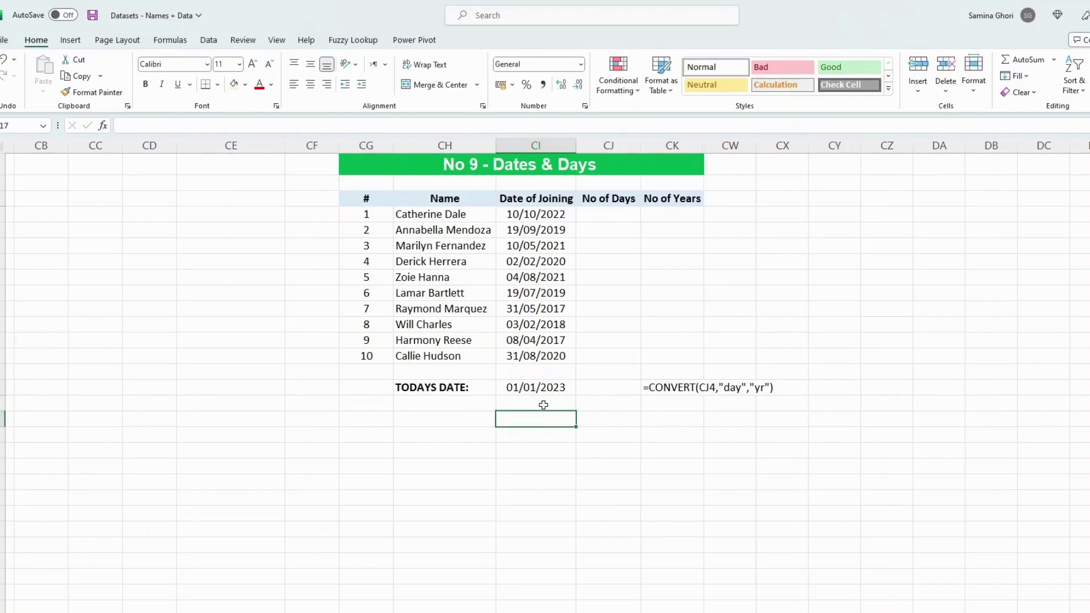
- Enter =$CI$15-CI4 in CJ4 to count the first person's days since joining
left_click(615, 214)
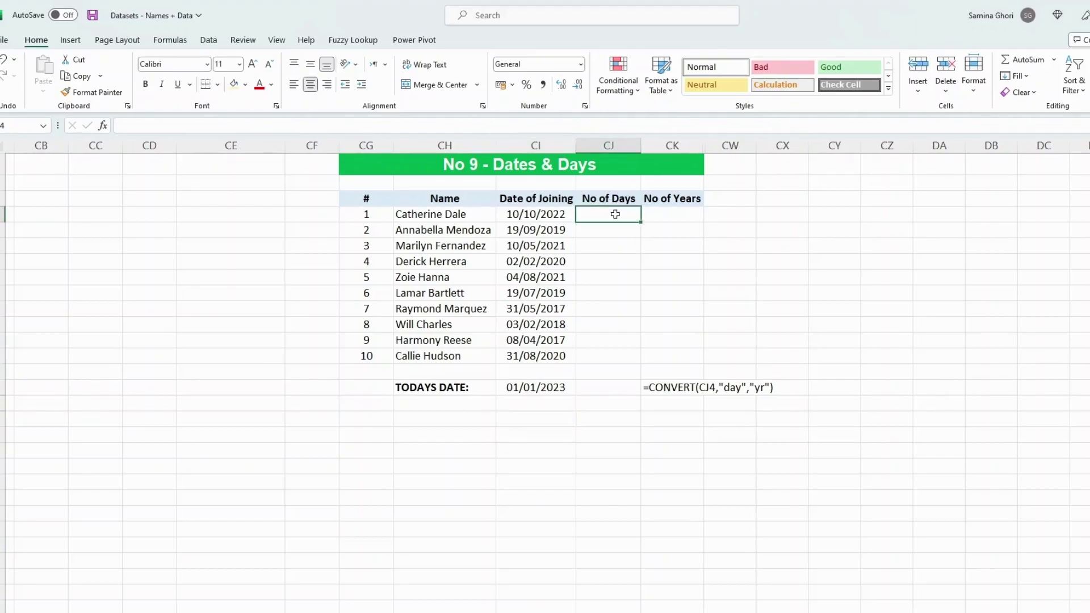
type("=")
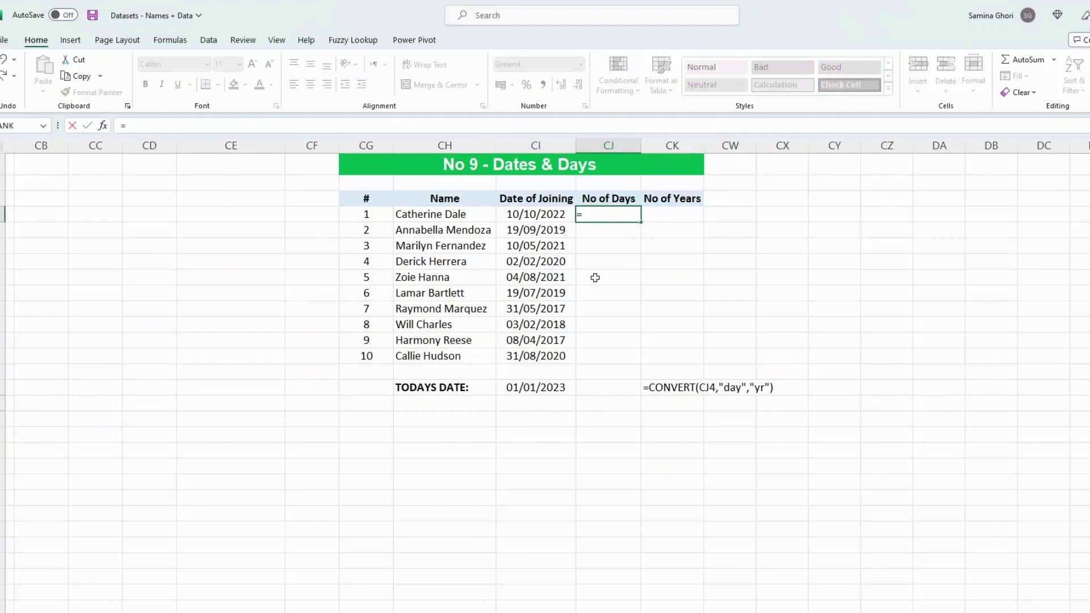
left_click(537, 390)
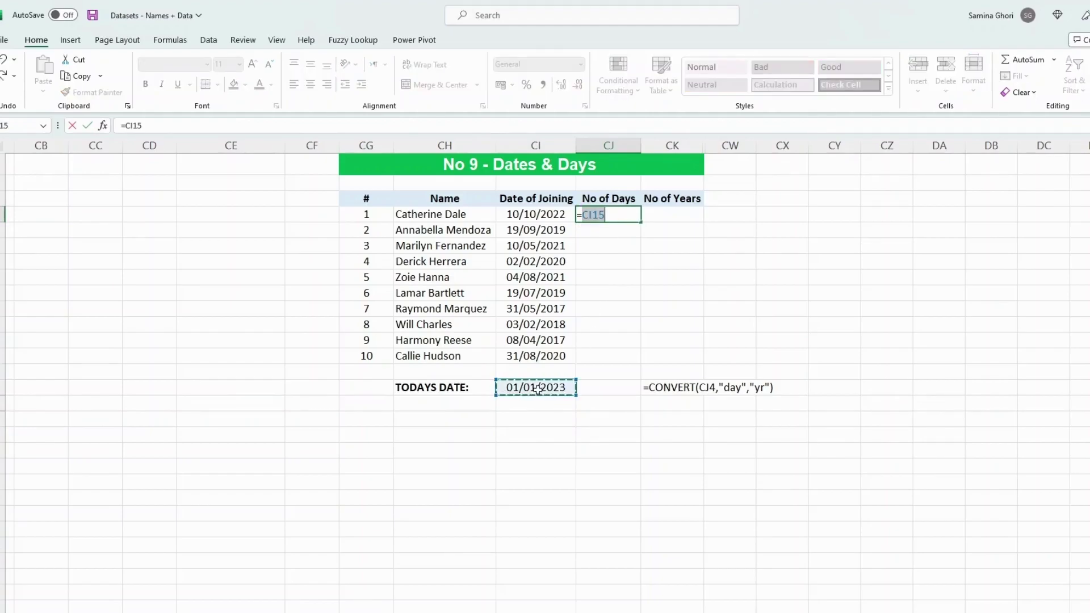
left_click(147, 126)
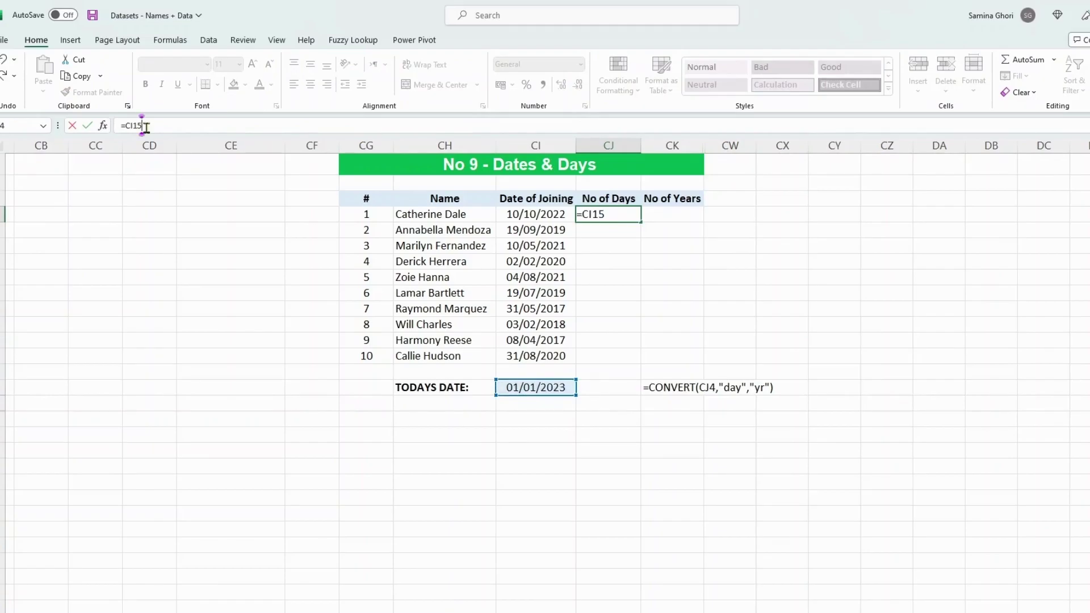
key("F4")
type("-")
left_click(555, 215)
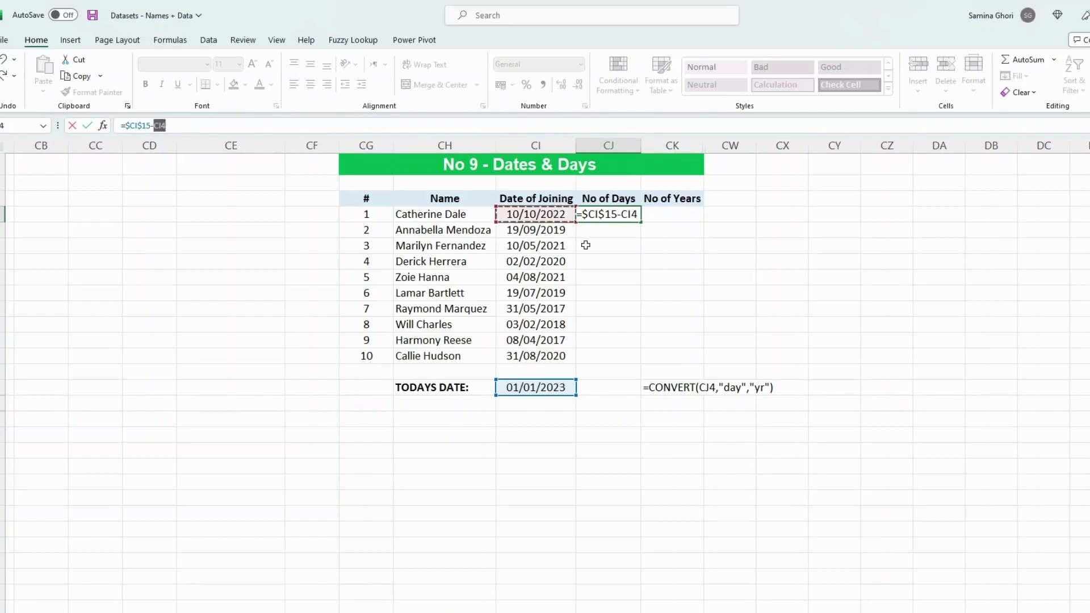
key("Return")
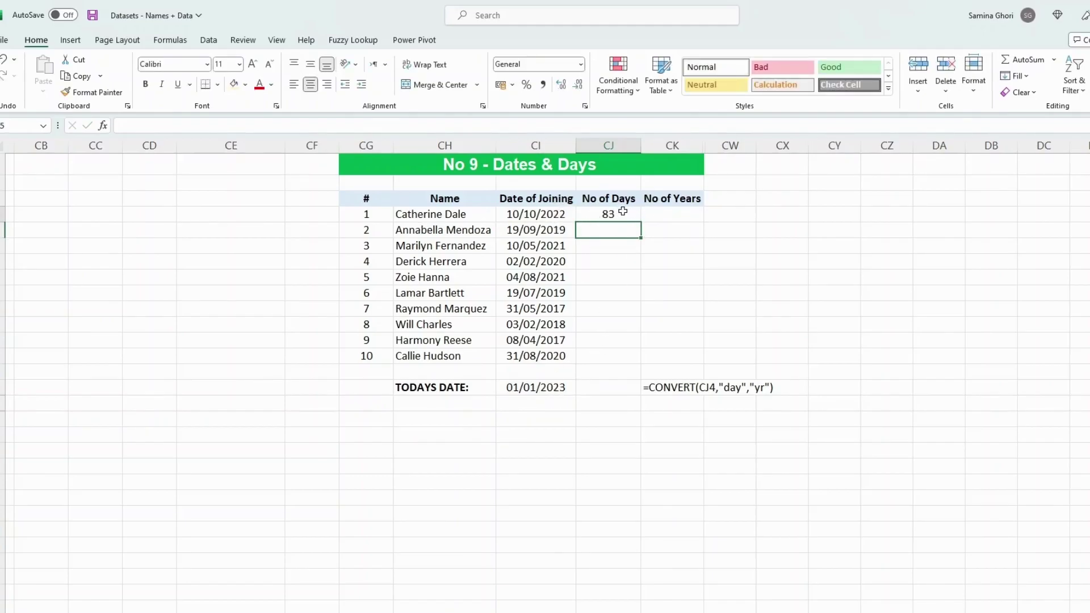
- Fill the days formula down the No of Days column to CJ13
left_click(643, 217)
double_click(645, 223)
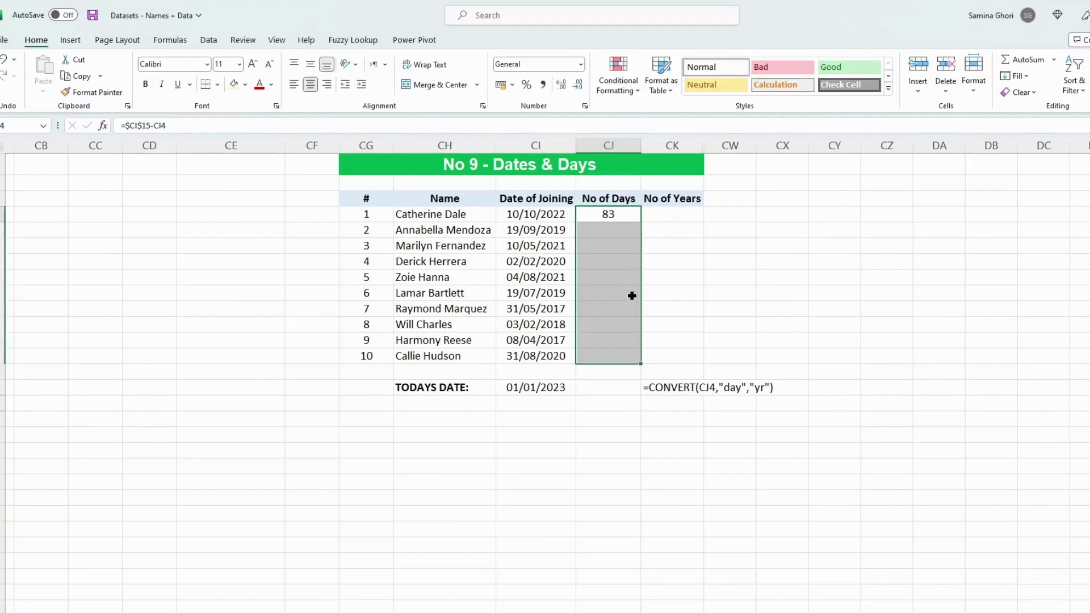
left_click(679, 214)
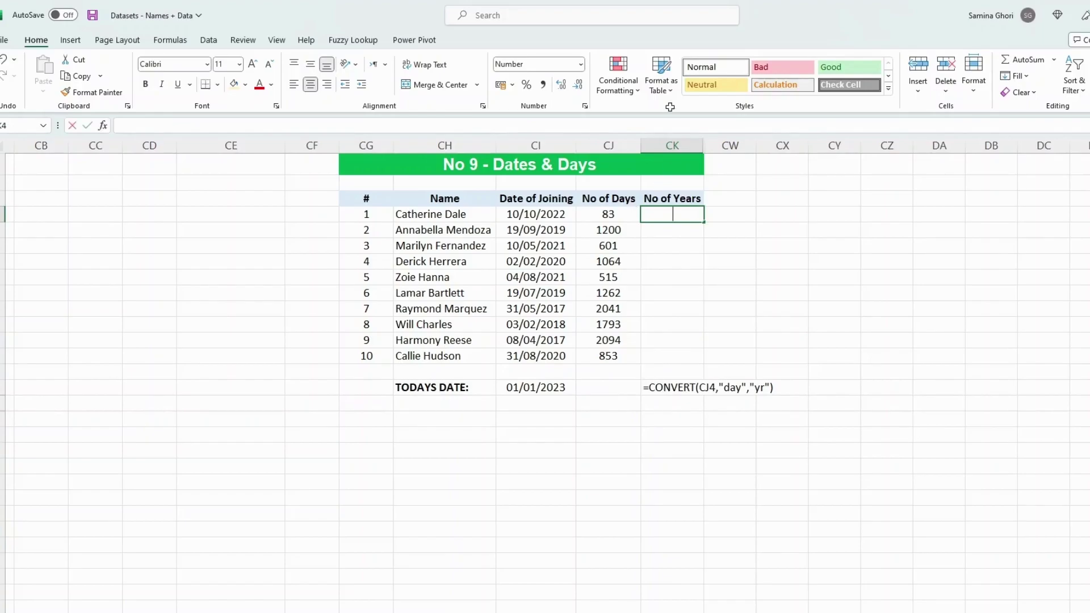
- Enter a CONVERT formula in CK4 converting CJ4 from "day" to "Year"
type("=convert")
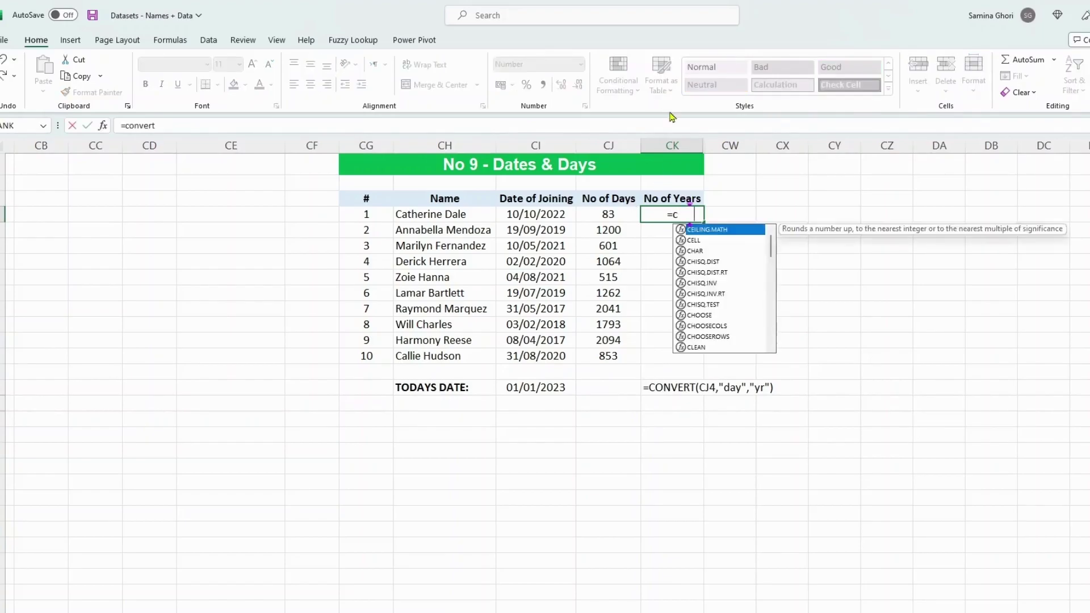
type("(")
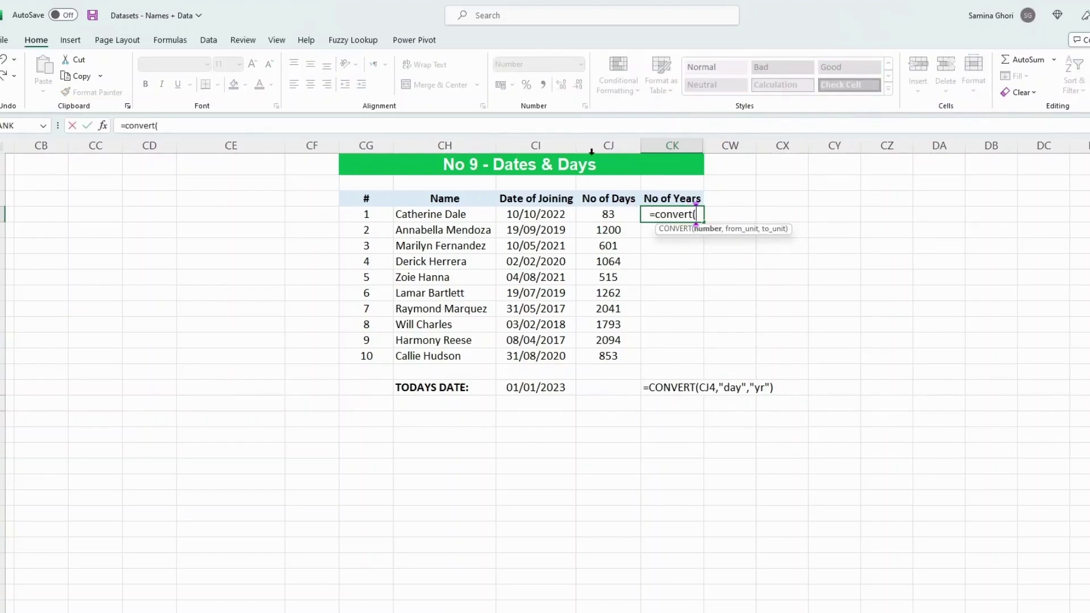
left_click(602, 216)
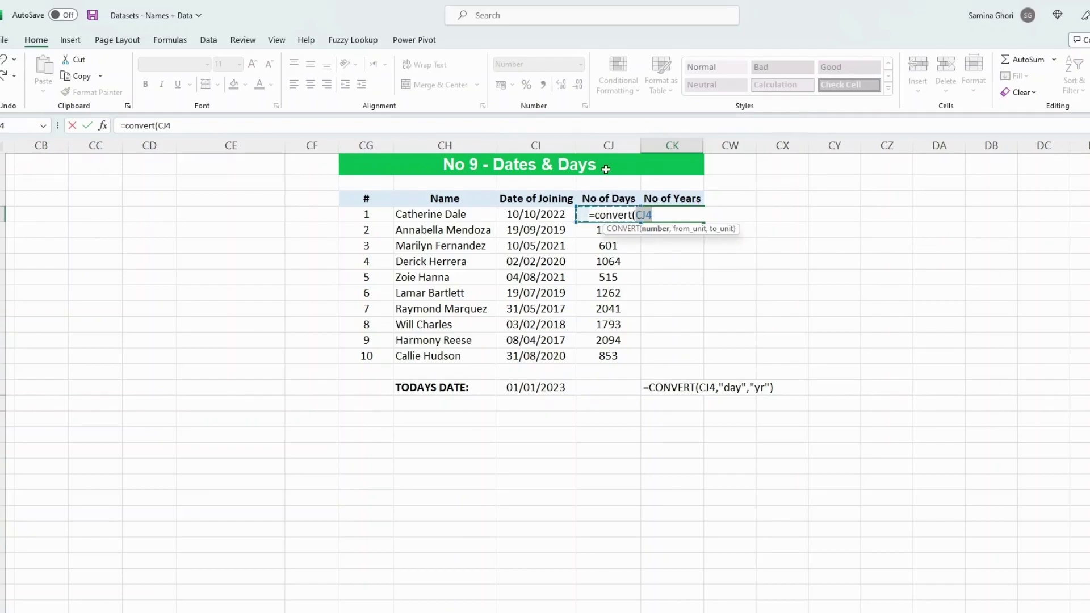
type(",\"")
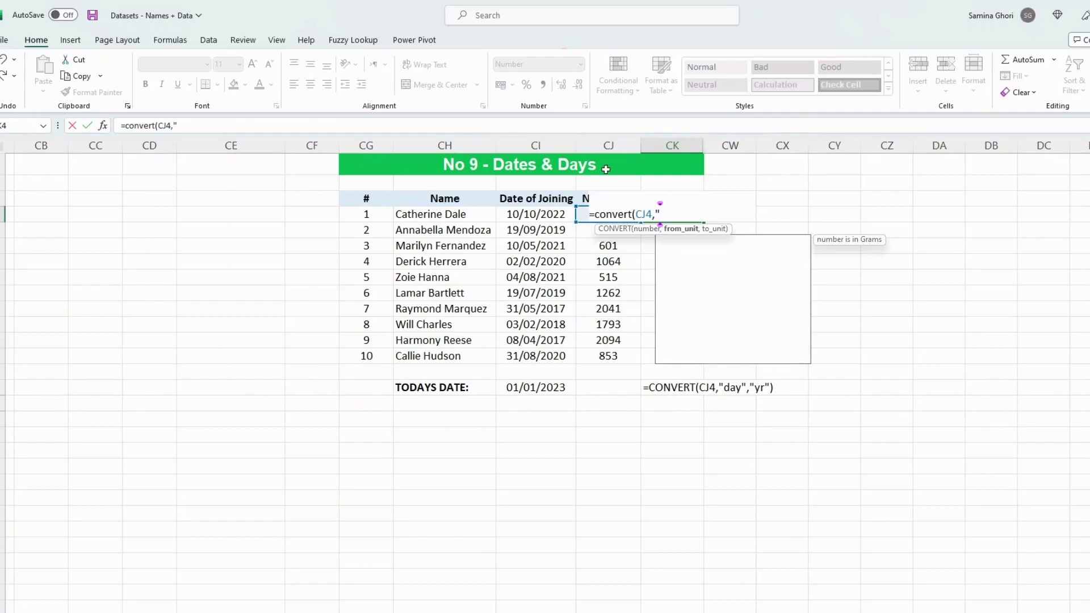
type("day\",")
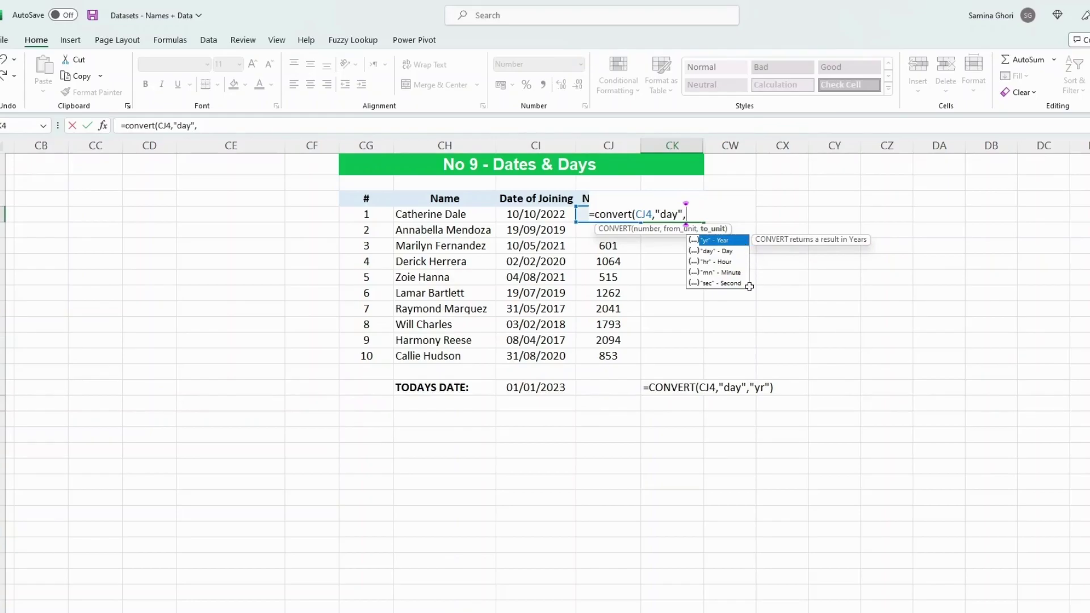
type("Year\")")
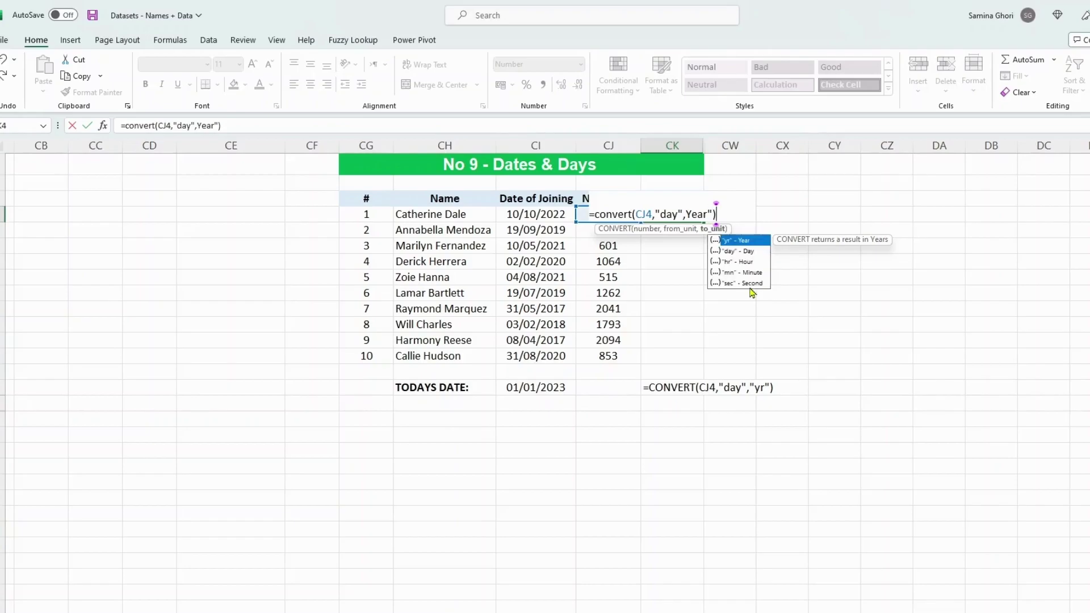
key("Return")
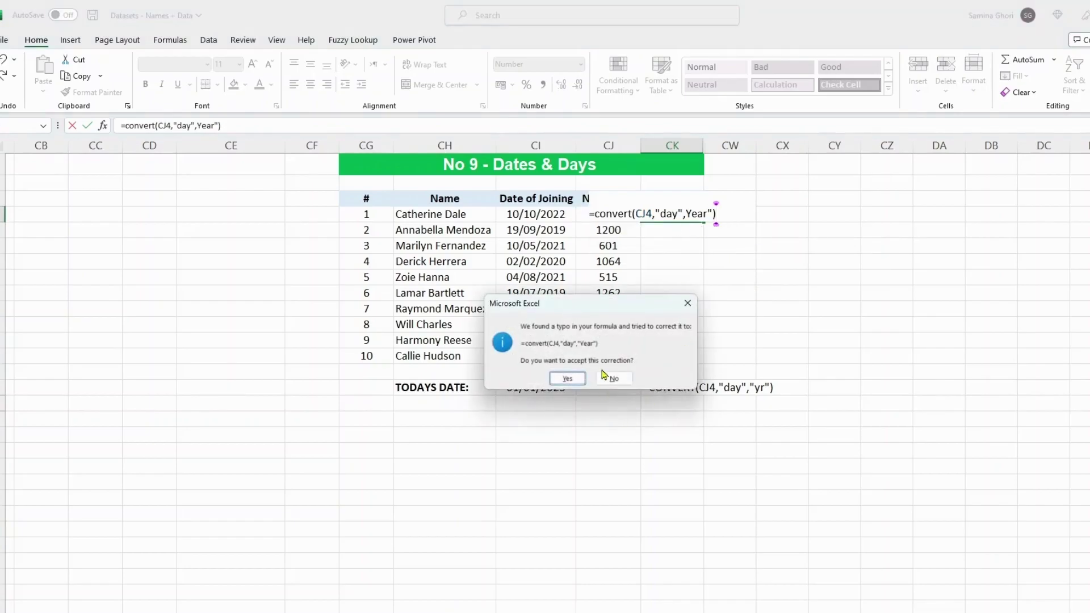
left_click(567, 379)
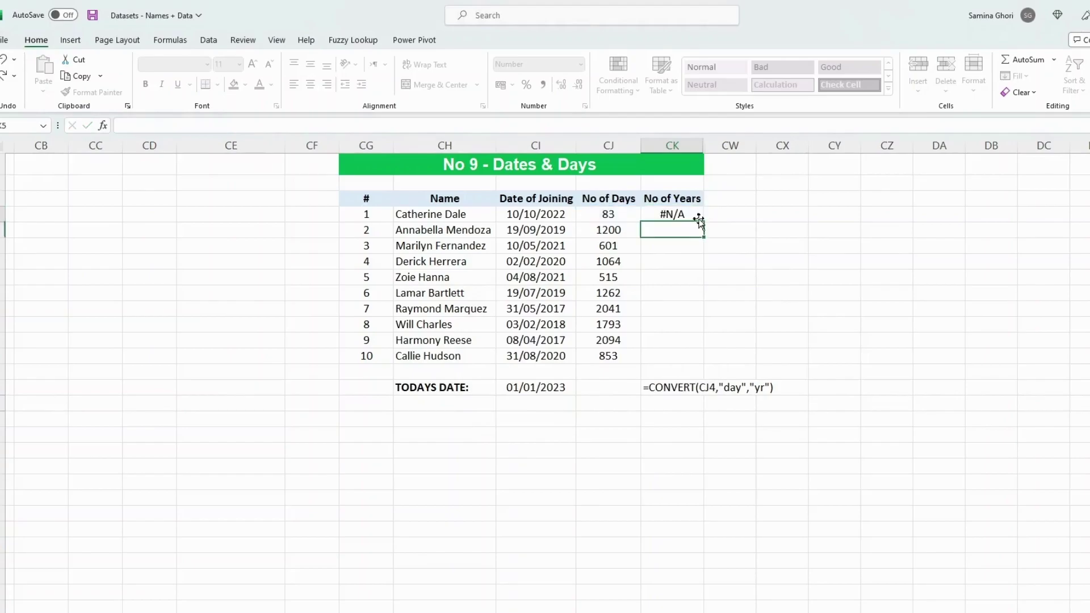
- Correct the CONVERT target unit to lowercase "yr" so CK4 returns 0.23
left_click(697, 216)
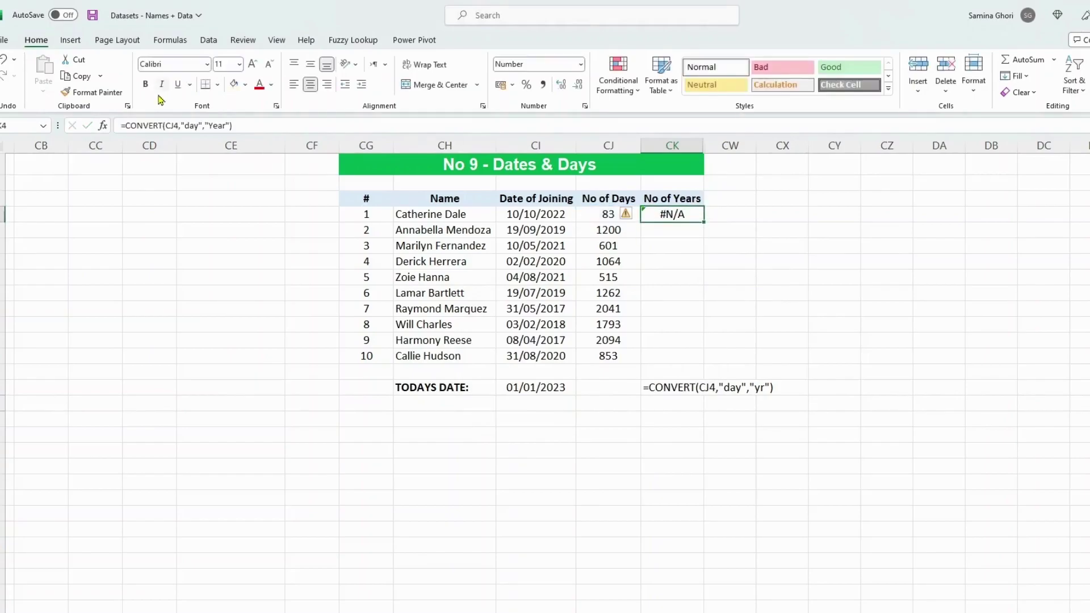
left_click(221, 125)
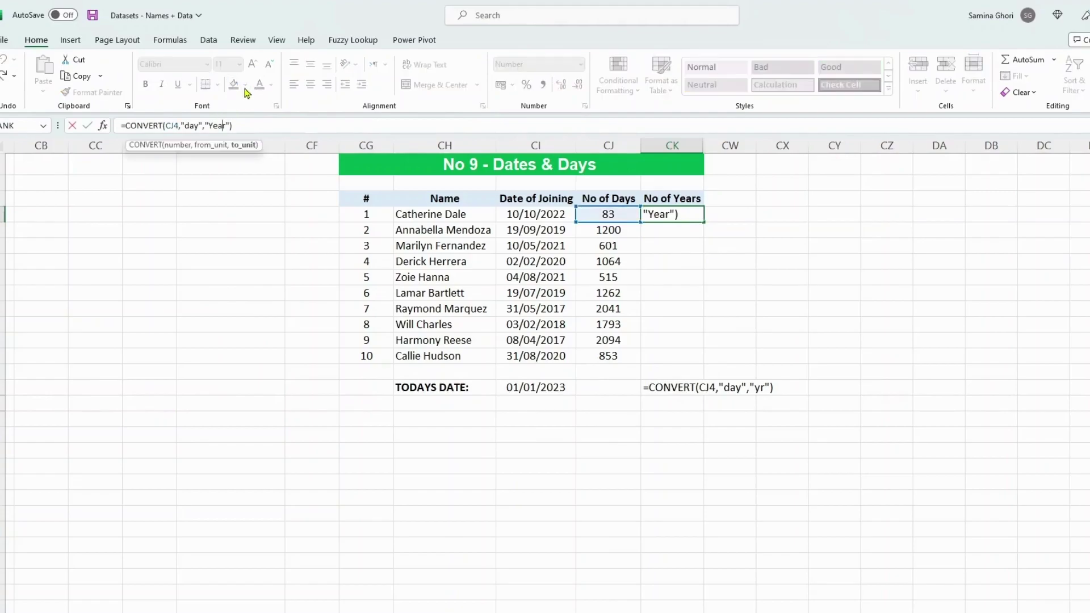
key("BackSpace")
key("Delete")
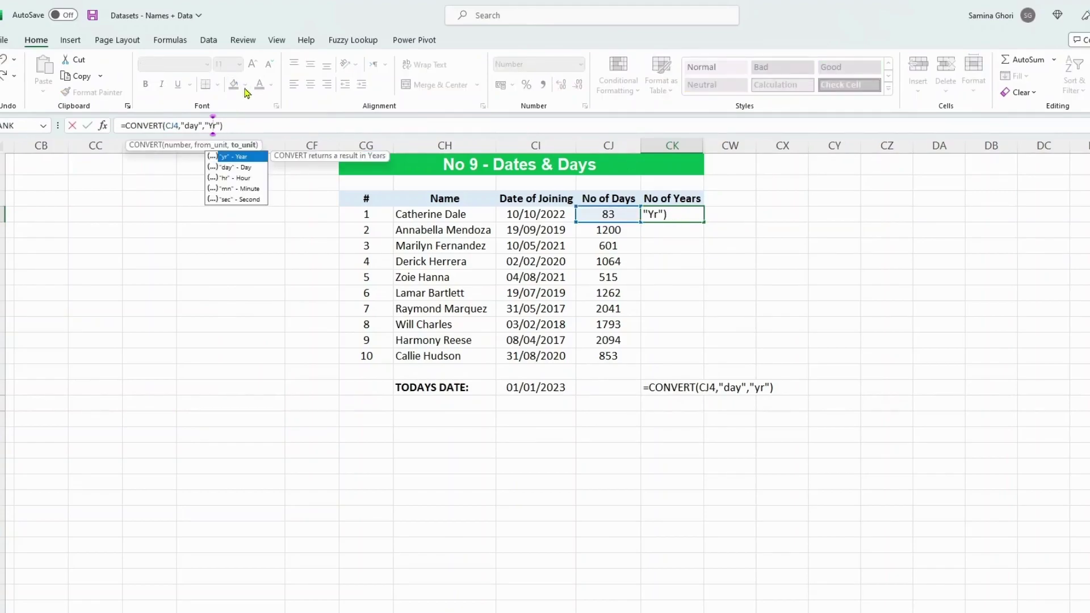
key("Return")
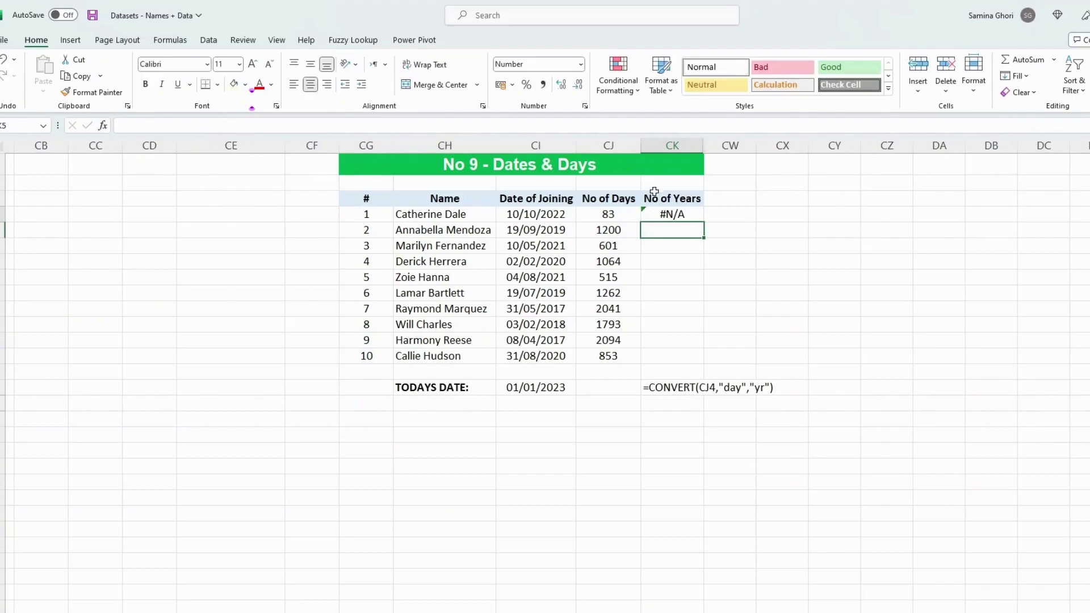
left_click(673, 214)
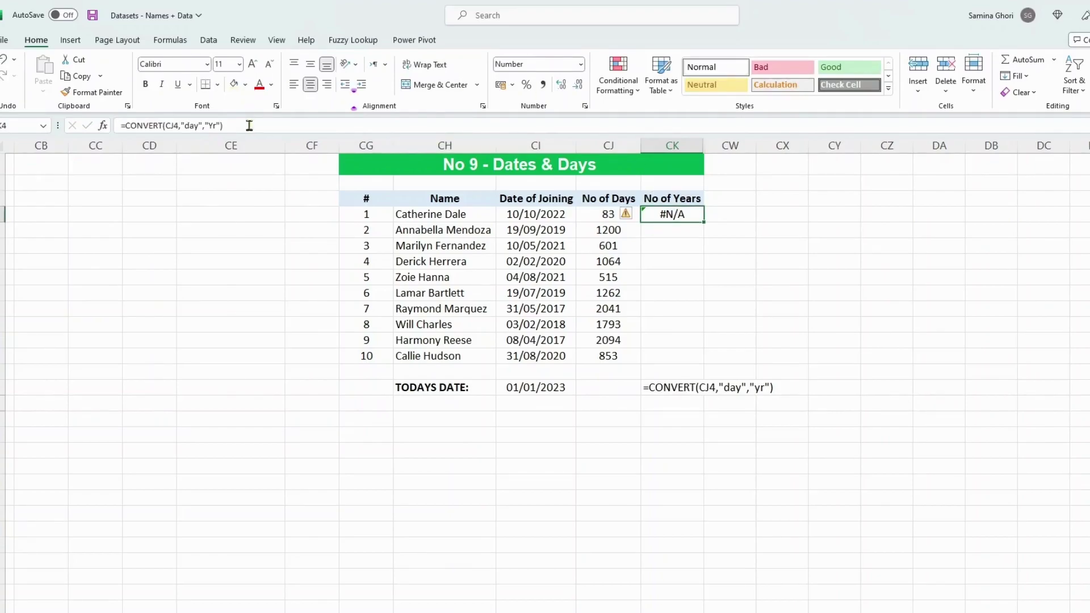
left_click(213, 125)
key("BackSpace")
type("y")
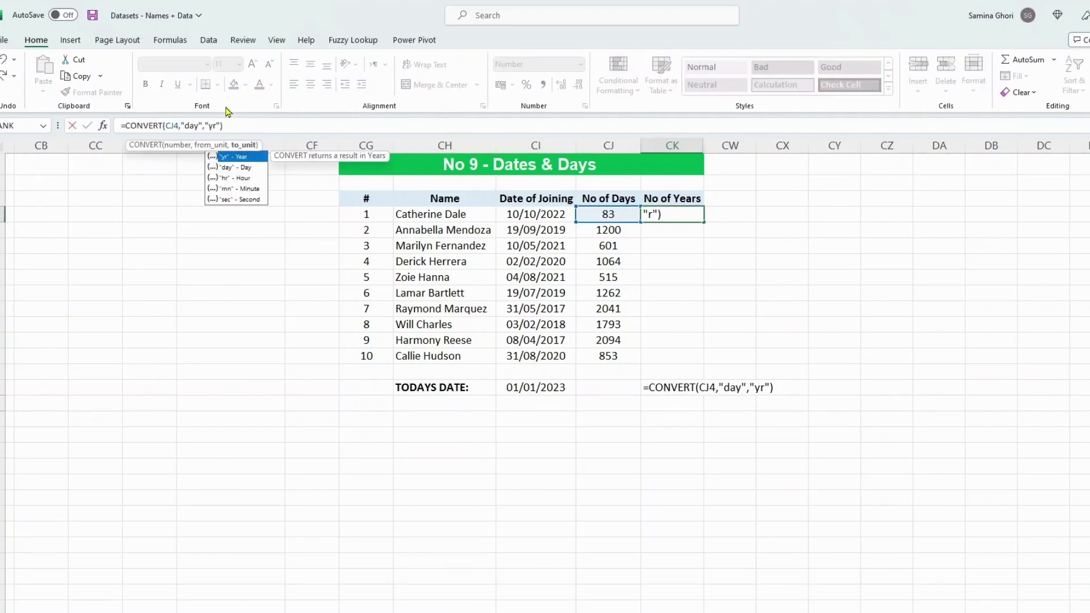
left_click(667, 233)
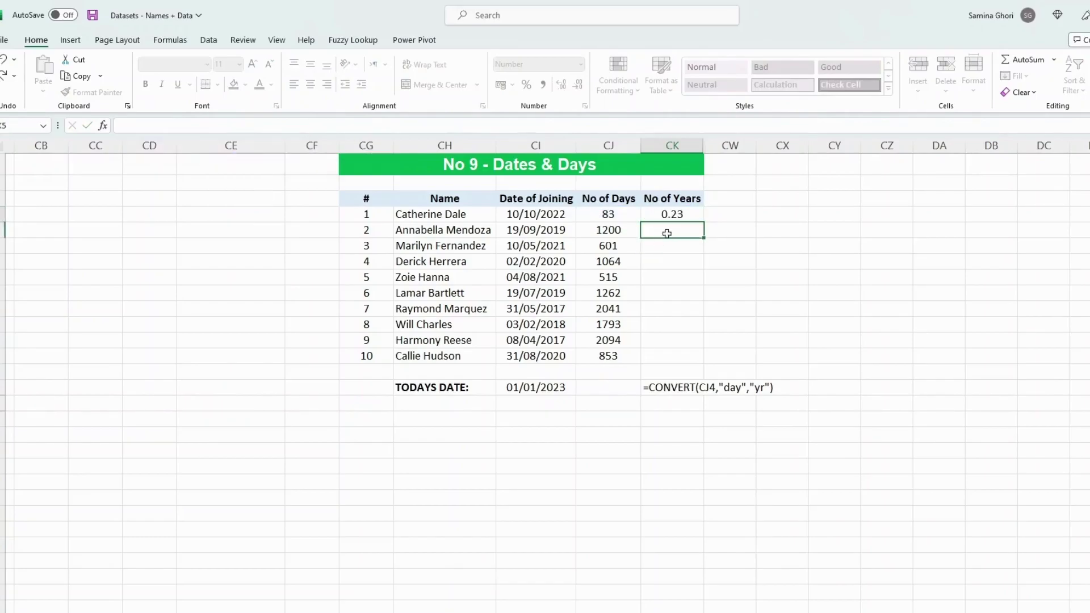
- Fill the years formula down to CK13, giving 0.23 through 2.34
left_click(691, 215)
left_click_drag(708, 226, 697, 360)
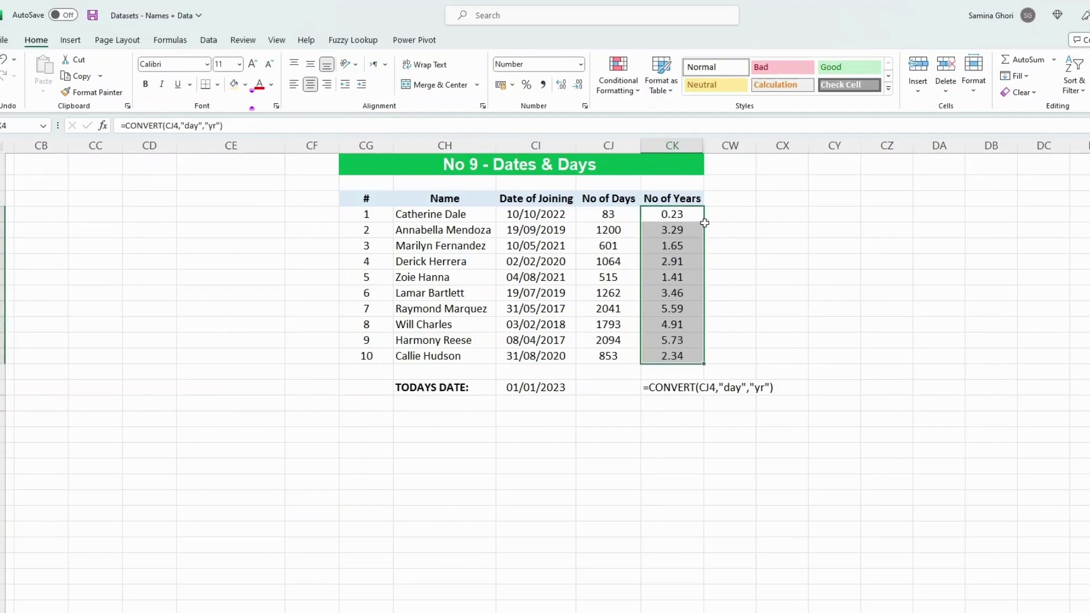
left_click(679, 375)
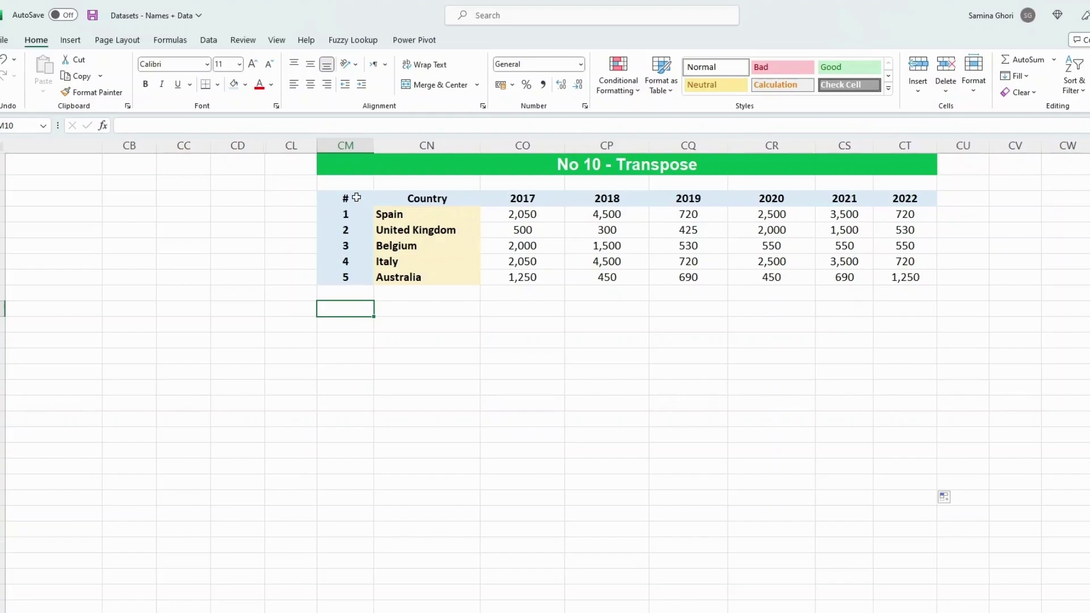
- Copy the country table and paste it transposed at CM10 via Paste Special
left_click_drag(356, 197, 908, 276)
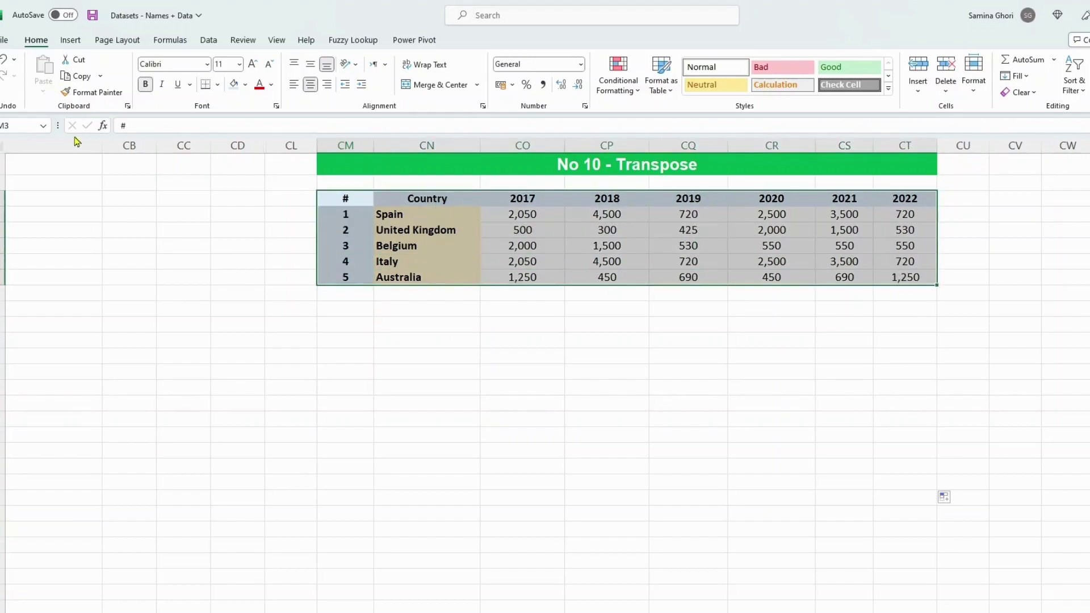
key("ctrl+c")
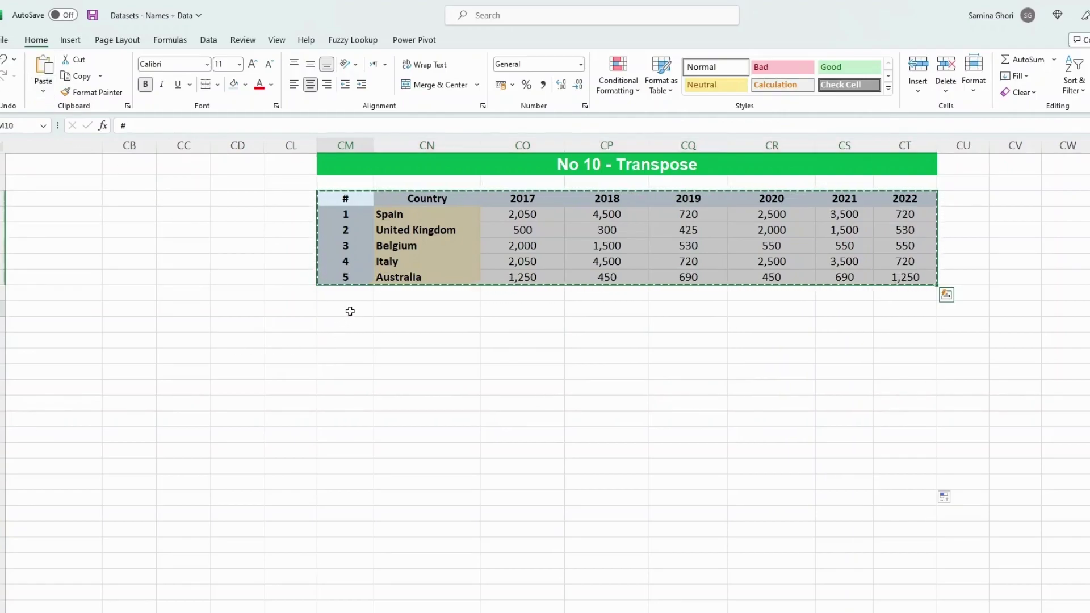
left_click(347, 310)
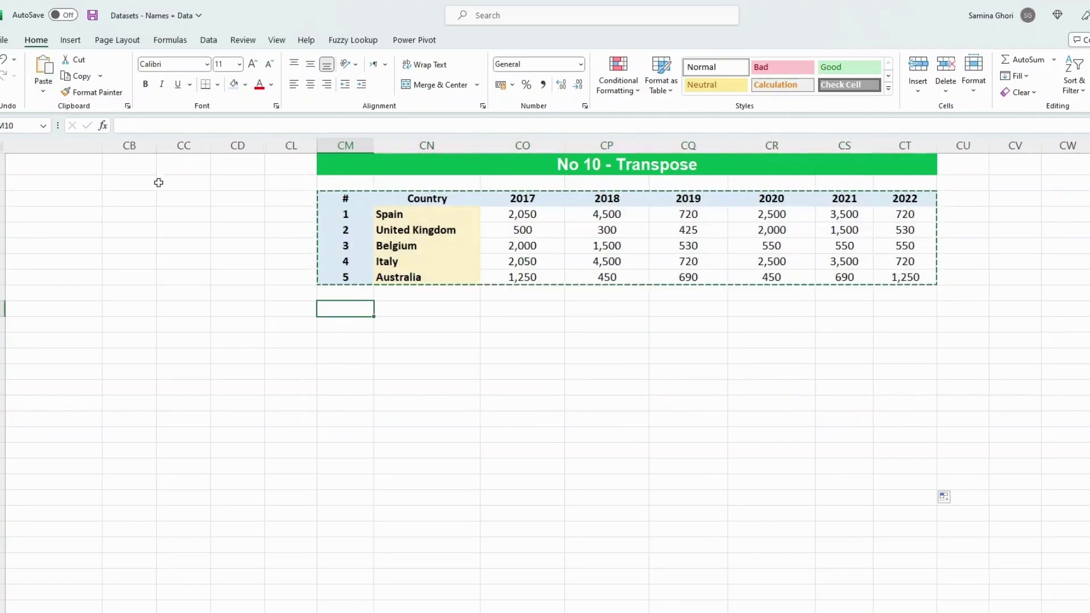
left_click(43, 91)
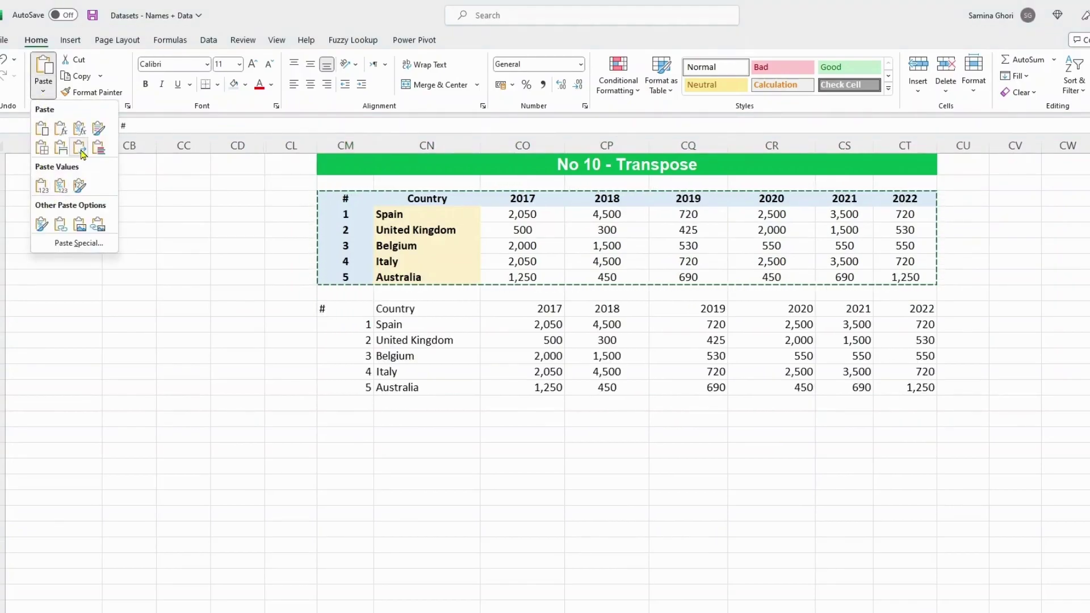
left_click(81, 244)
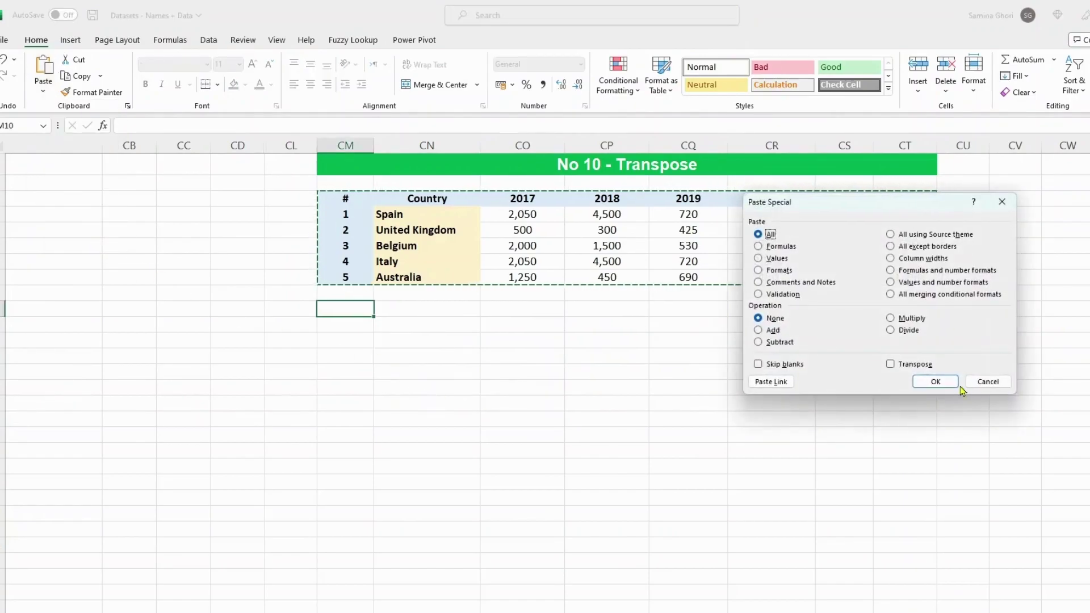
left_click(892, 366)
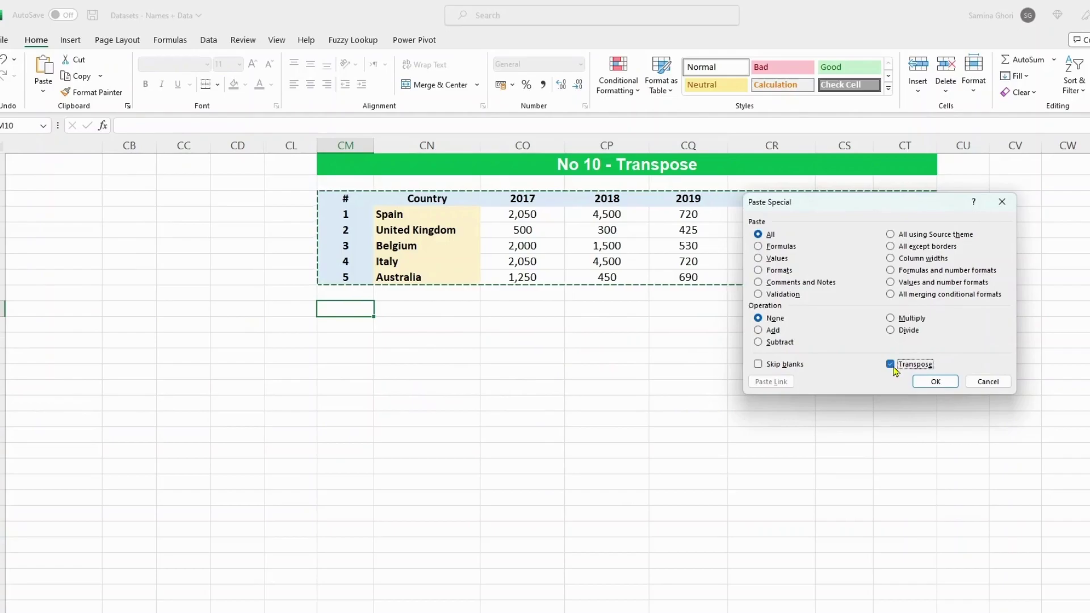
left_click(936, 382)
left_click(958, 449)
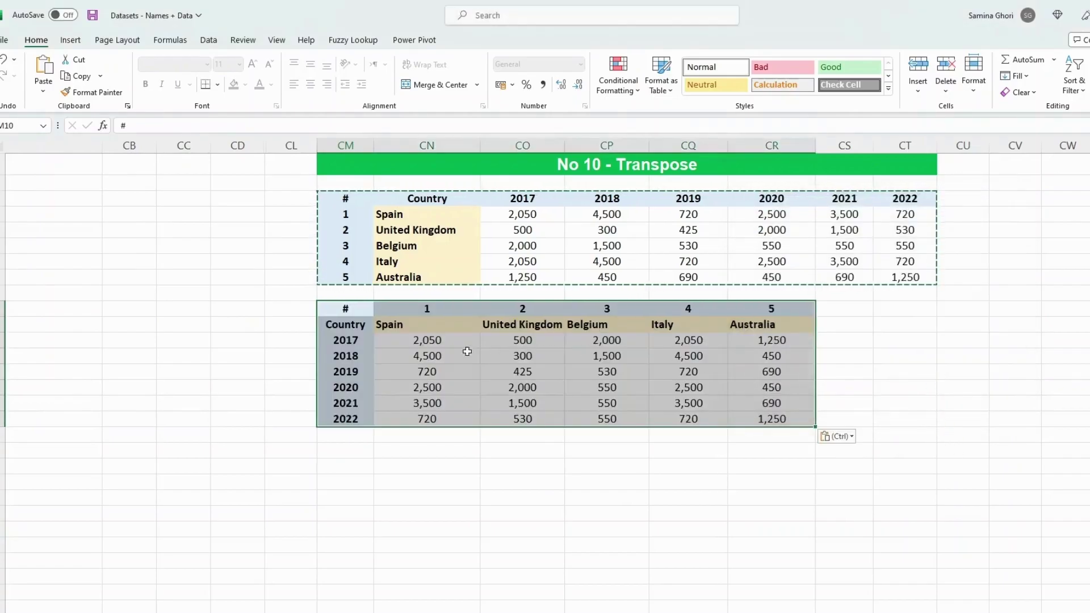
left_click(358, 451)
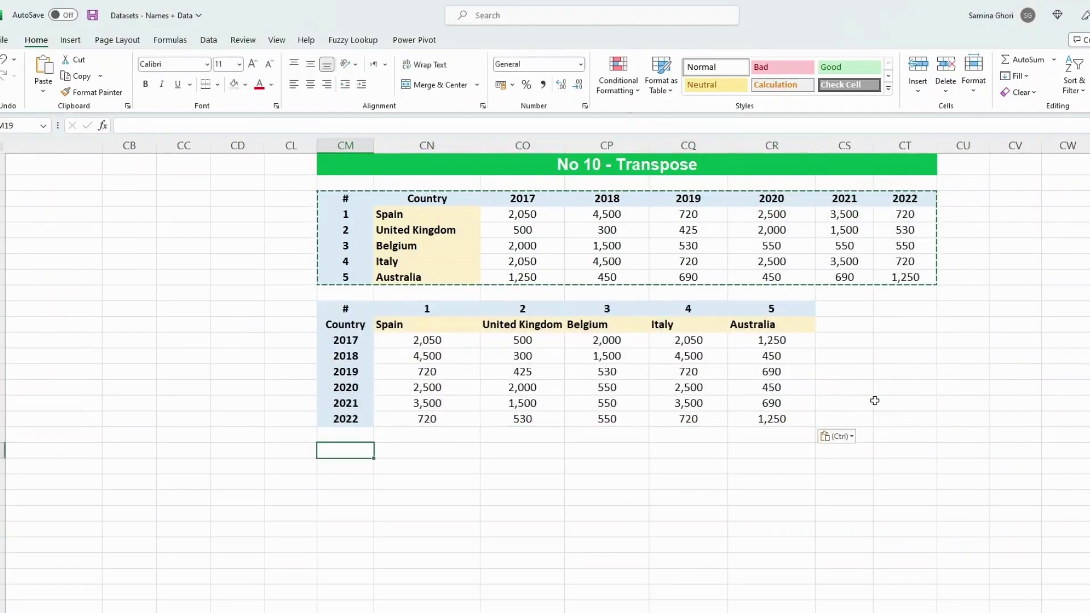